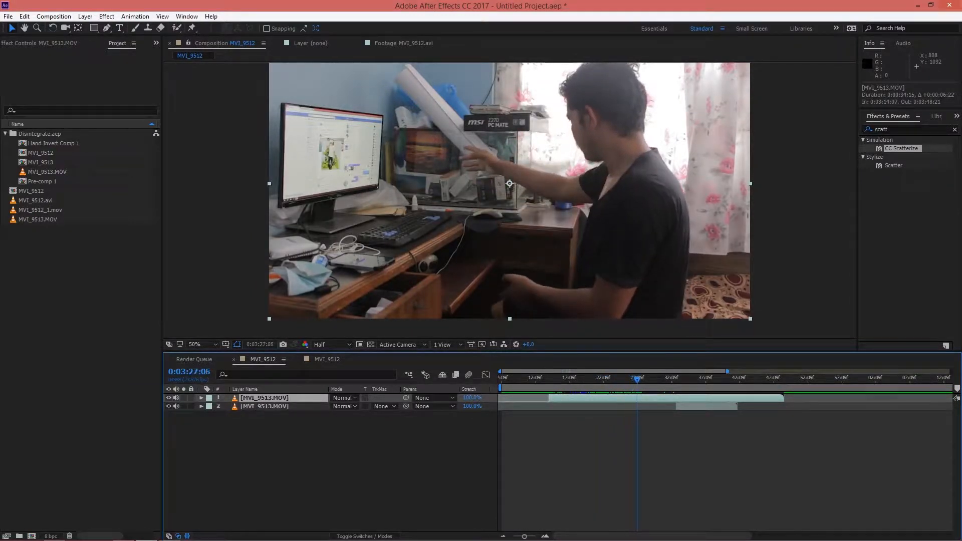
# Trim the end of the top MVI_9513.MOV clip at 0:03:28:23 and play past the cut to the empty room
pyautogui.moveTo(653, 379); pyautogui.dragTo(649, 379)
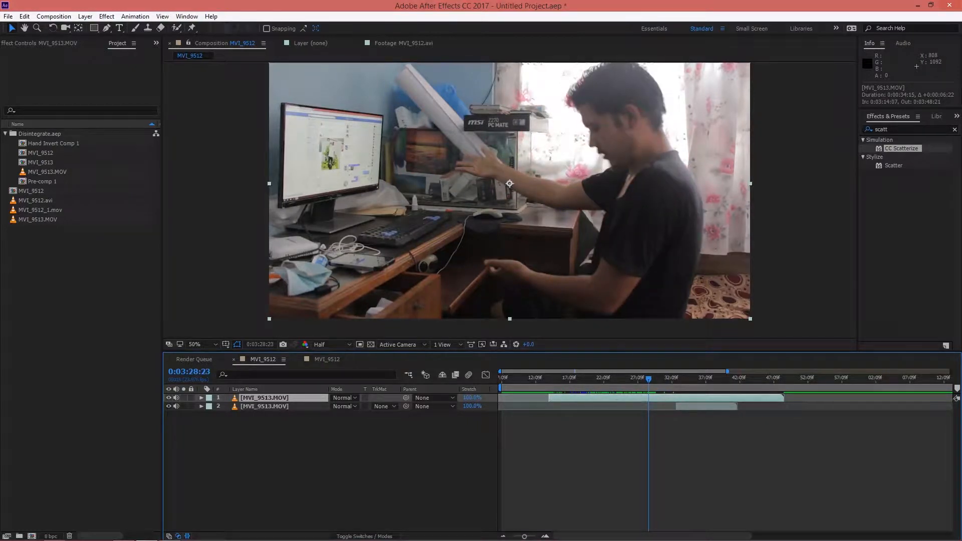
pyautogui.hotkey('alt', ']')
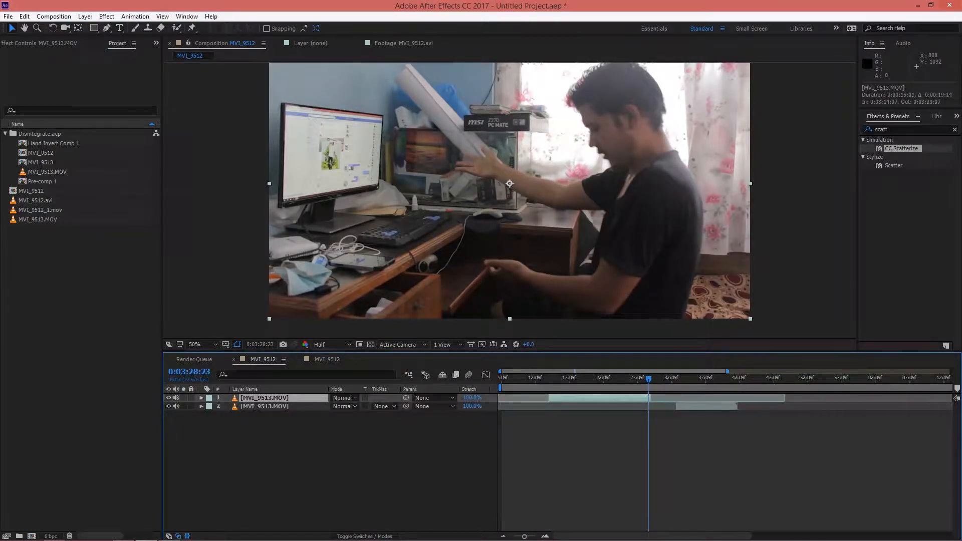
pyautogui.press('space')
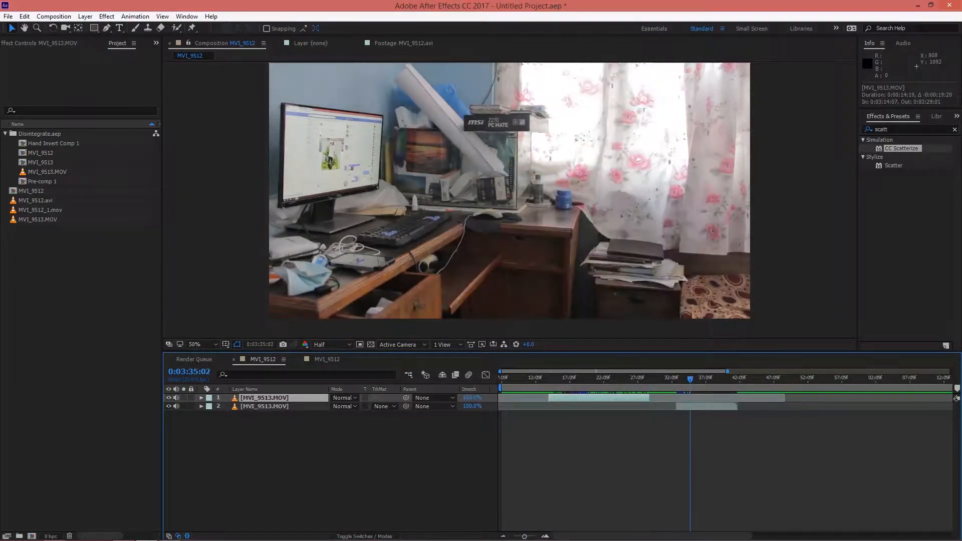
# Shift the empty-room clip on layer 2 earlier to overlap the top clip's end, and freeze its frame at 0:03:29:17
pyautogui.moveTo(712, 406); pyautogui.dragTo(654, 380)
pyautogui.click(640, 380)
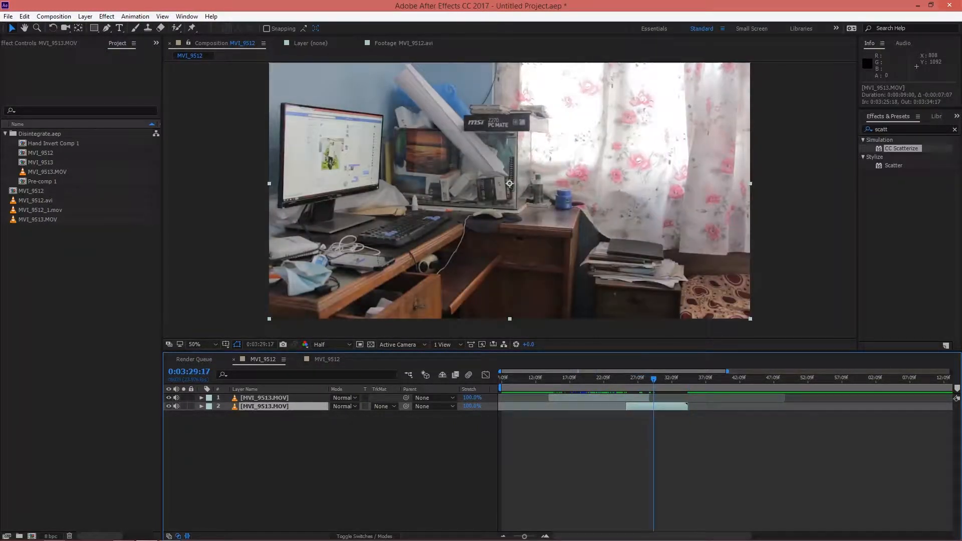
pyautogui.rightClick(635, 406)
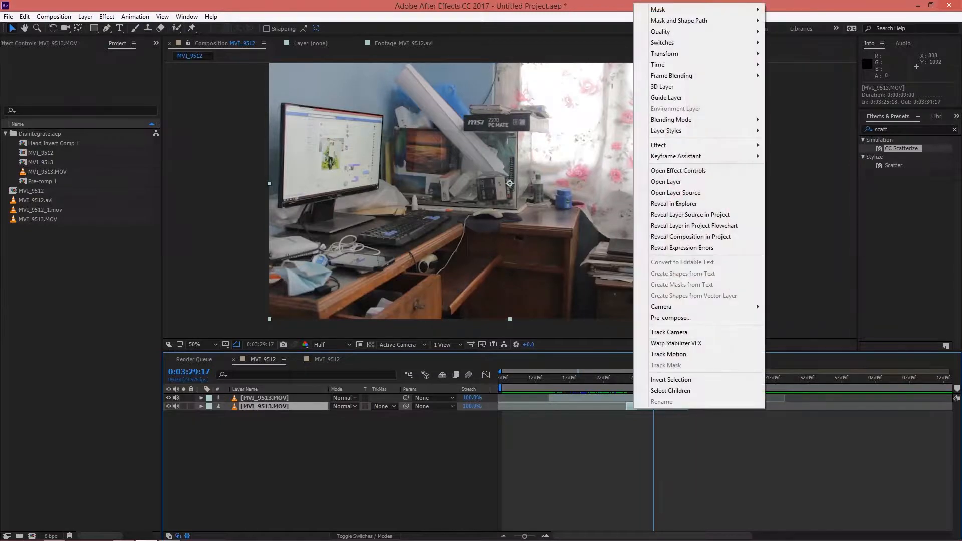
pyautogui.moveTo(667, 64)
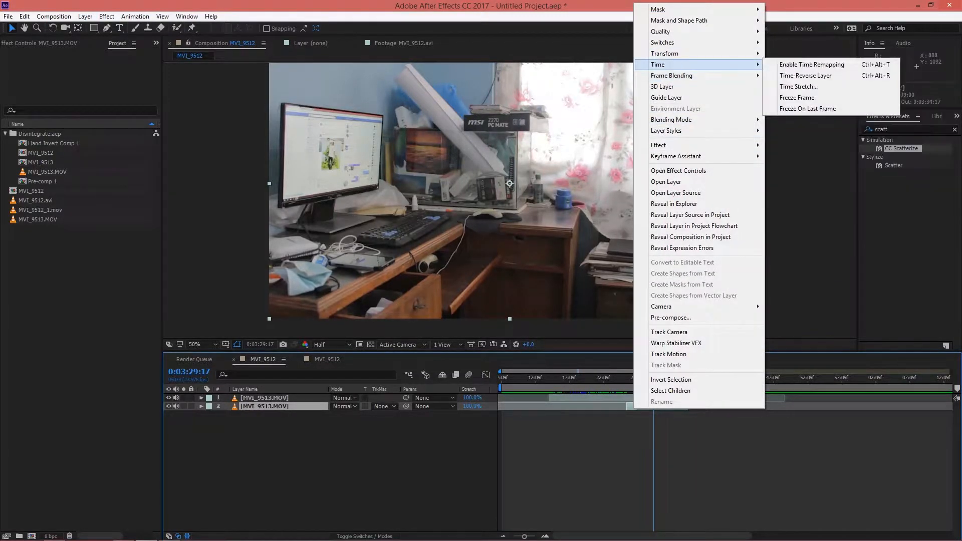
pyautogui.click(789, 97)
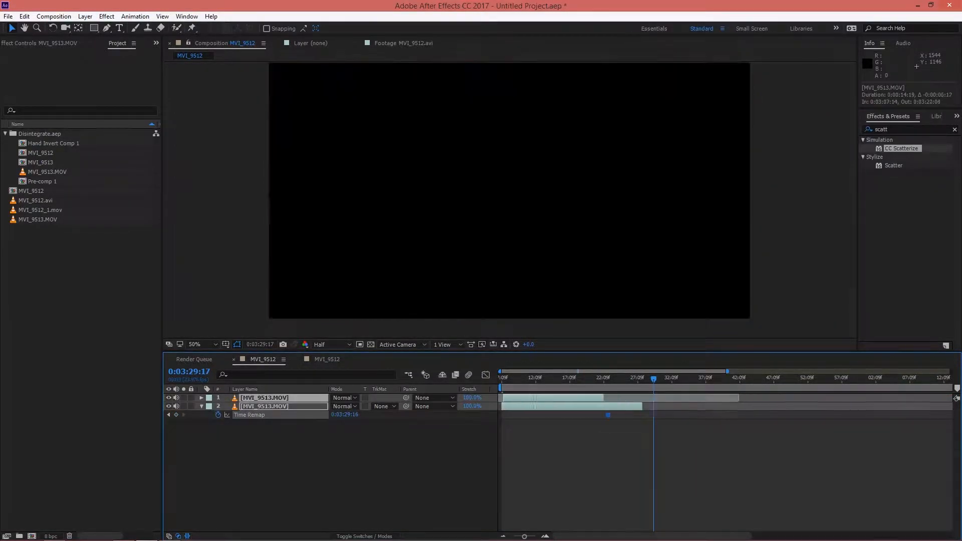
# Duplicate the top MVI_9513.MOV clip and keep only the copy's part after 0:03:13:21 by splitting it and deleting the earlier part
pyautogui.hotkey('shift', 'pageup')
pyautogui.hotkey('shift', 'pageup')
pyautogui.hotkey('shift', 'pageup')
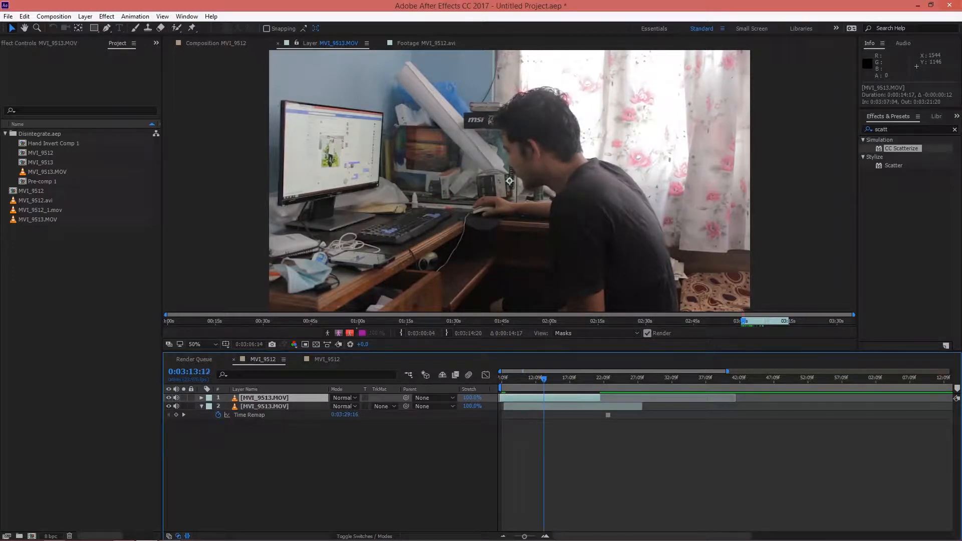
pyautogui.hotkey('shift', 'pagedown')
pyautogui.hotkey('shift', 'pagedown')
pyautogui.press('pagedown')
pyautogui.press('pagedown')
pyautogui.press('pagedown')
pyautogui.press('pagedown')
pyautogui.press('pagedown')
pyautogui.press('pagedown')
pyautogui.press('pagedown')
pyautogui.press('pagedown')
pyautogui.press('pagedown')
pyautogui.press('pagedown')
pyautogui.press('pagedown')
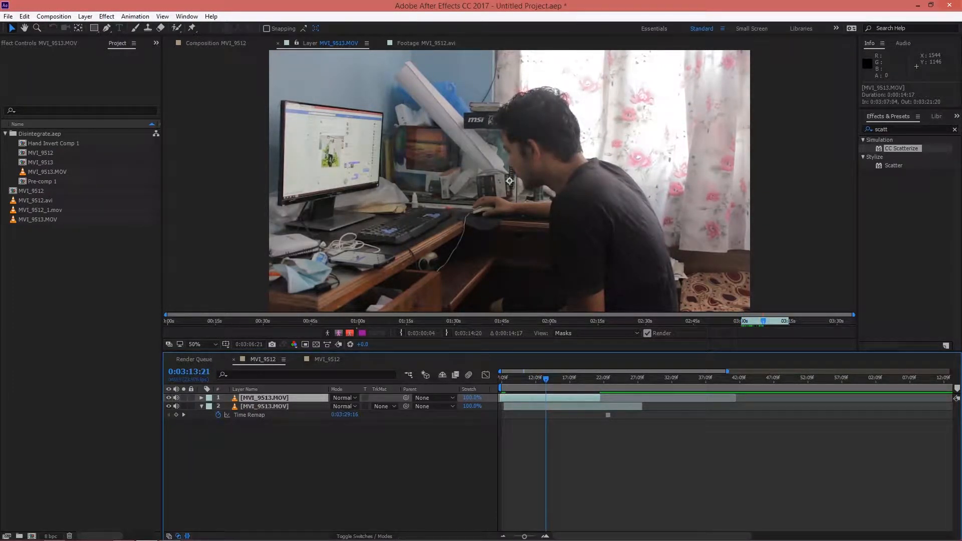
pyautogui.hotkey('ctrl', 's')
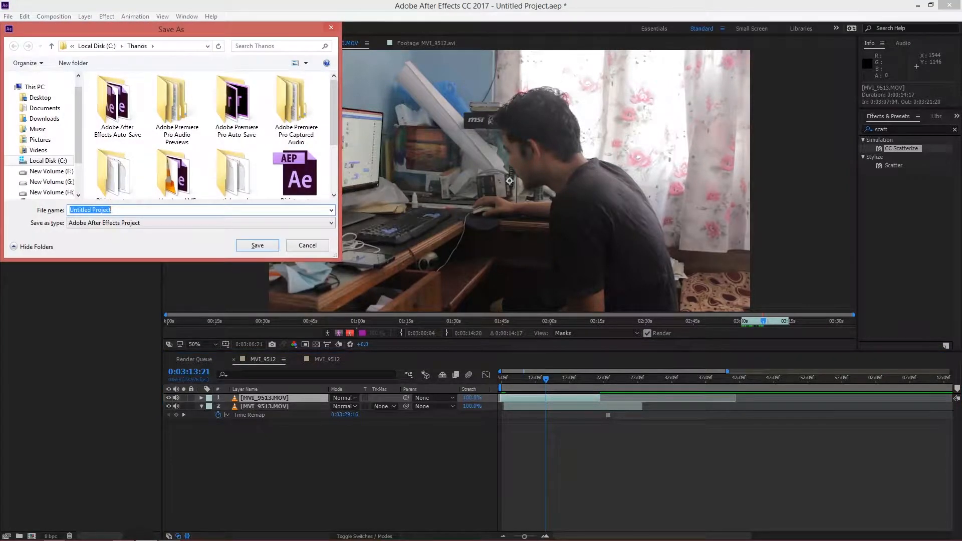
pyautogui.press('Escape')
pyautogui.hotkey('ctrl', 'd')
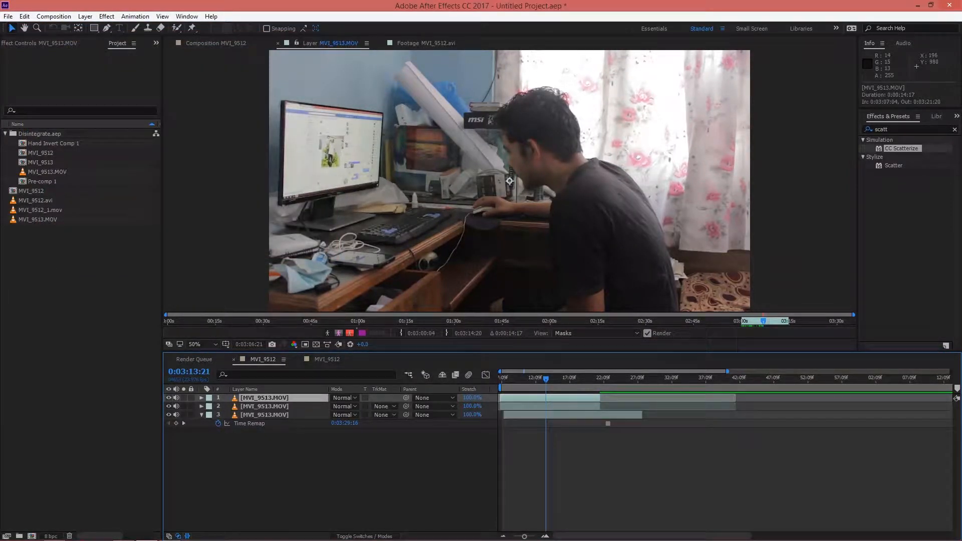
pyautogui.hotkey('ctrl', 'shift', 'd')
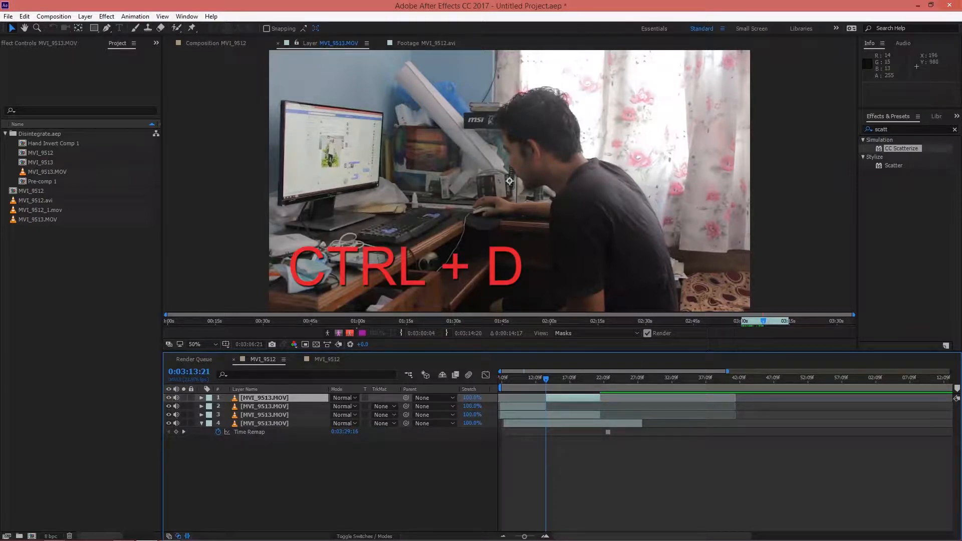
pyautogui.click(522, 406)
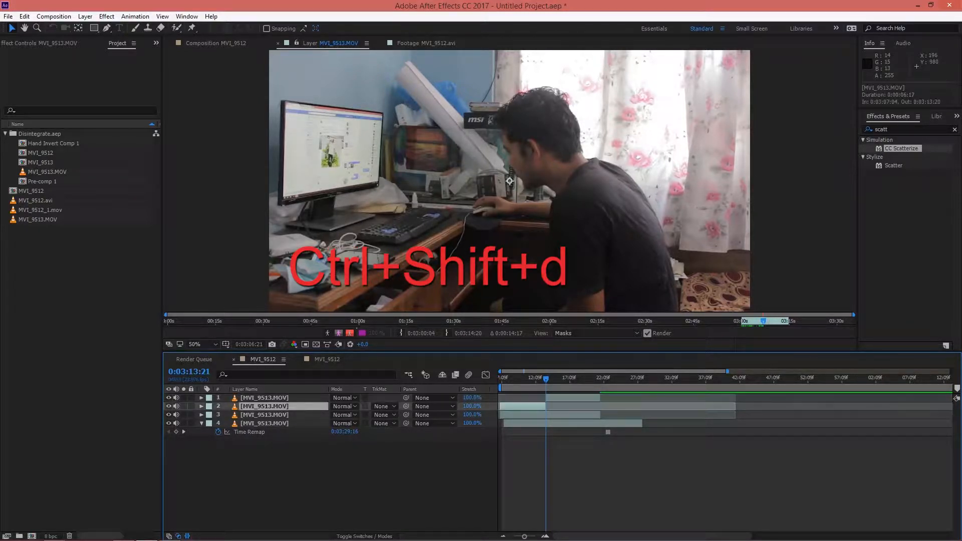
pyautogui.press('Delete')
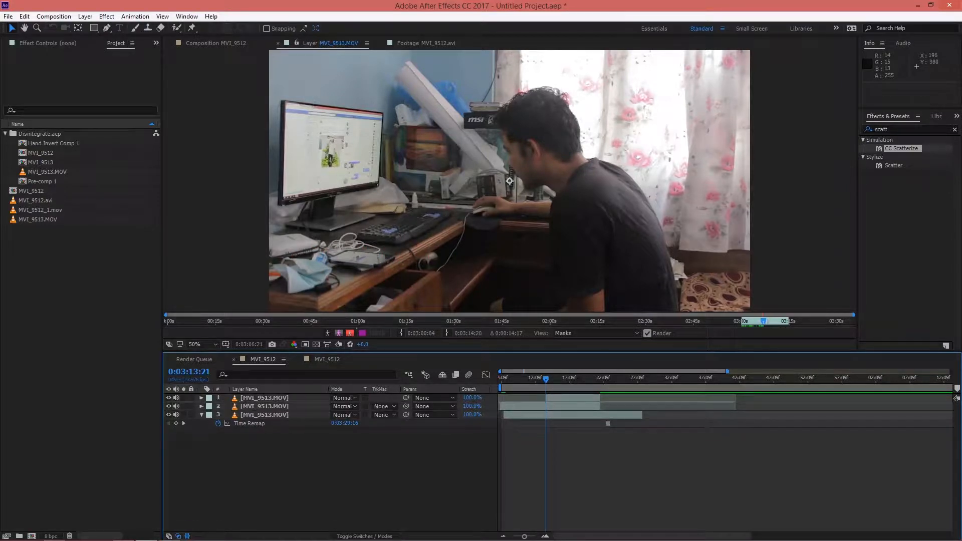
# Rename the trimmed copy on layer 1 as "disintegration"
pyautogui.click(264, 398)
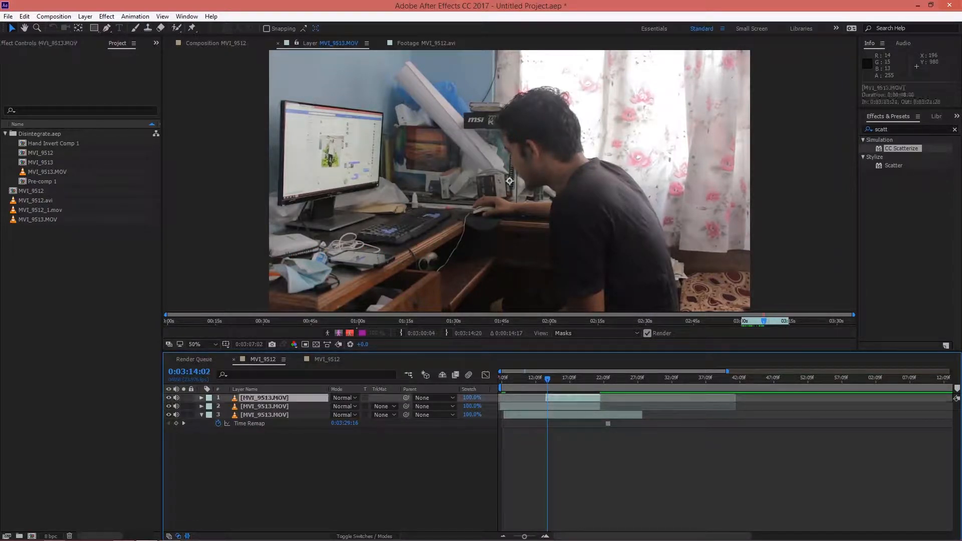
pyautogui.press('Return')
pyautogui.write('dis')
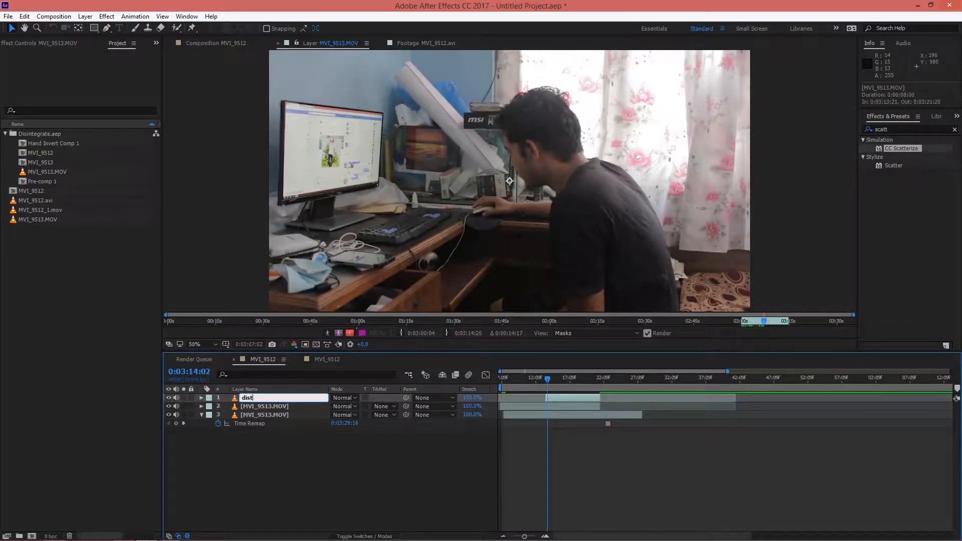
pyautogui.write('integration')
pyautogui.press('Return')
# Duplicate the disintegration layer and rename the copy "Hand"
pyautogui.hotkey('ctrl', 'd')
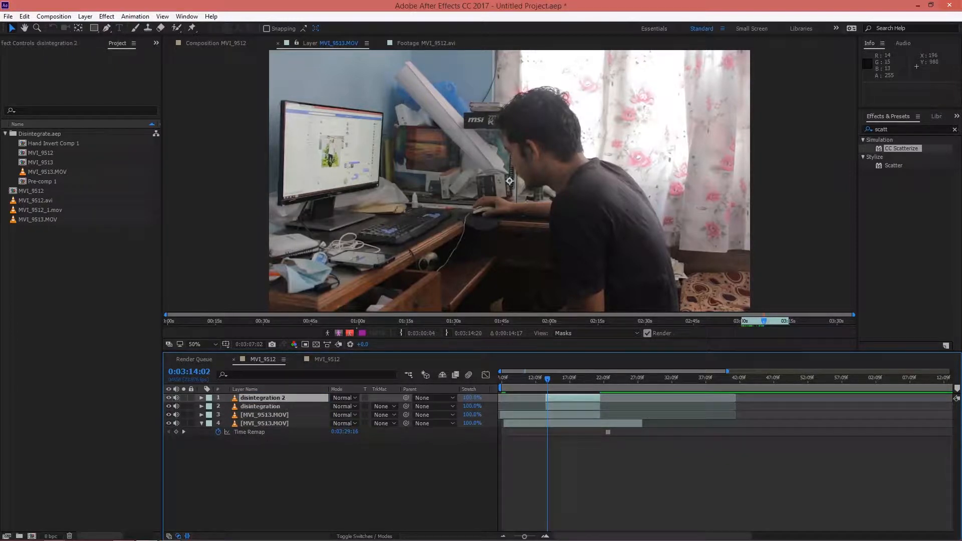
pyautogui.press('Return')
pyautogui.write('Hand')
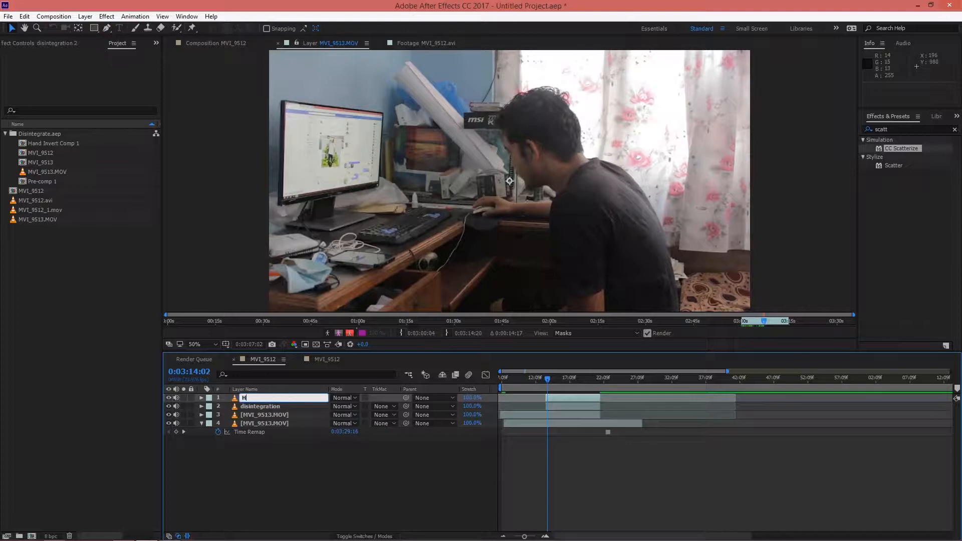
pyautogui.press('Return')
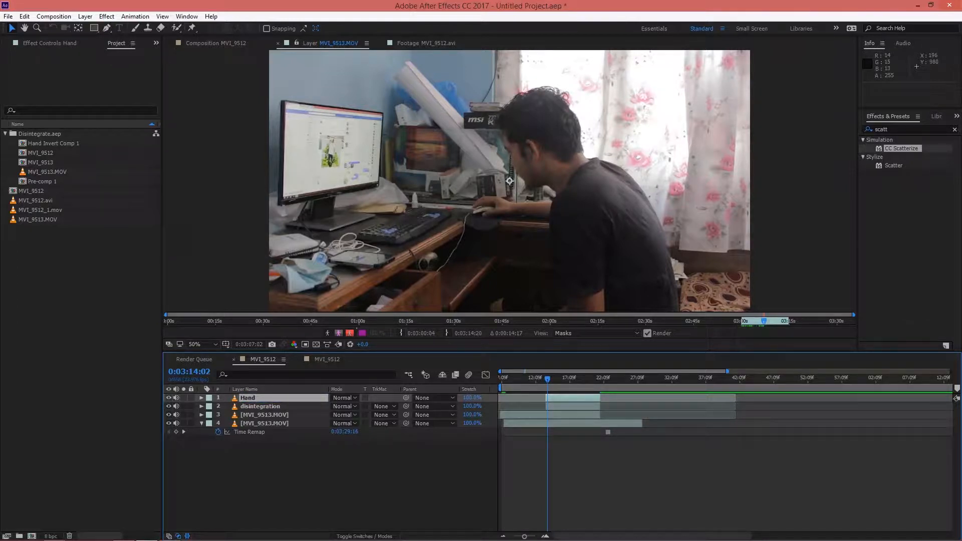
# Duplicate the Hand layer and name the copy "Bodyt"
pyautogui.hotkey('ctrl', 'd')
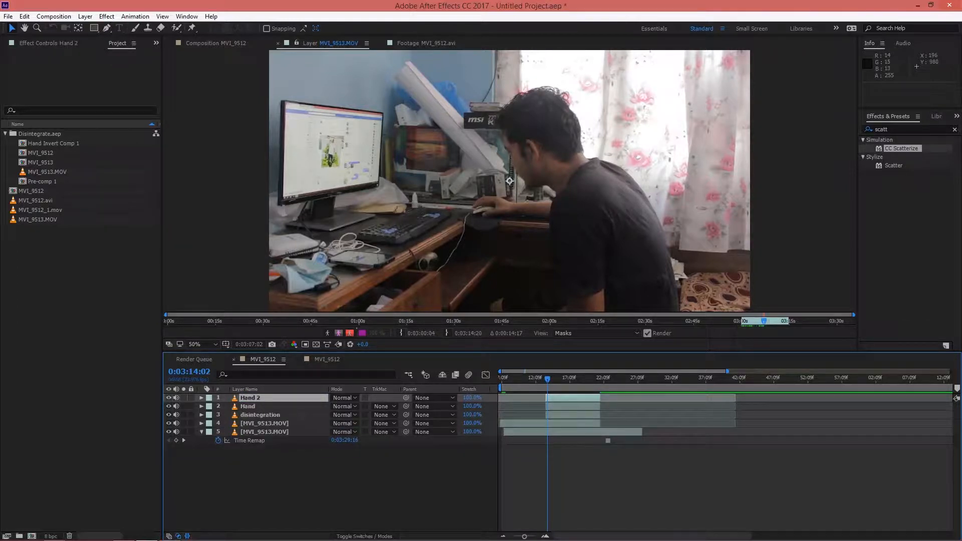
pyautogui.press('Return')
pyautogui.write('Bodyt')
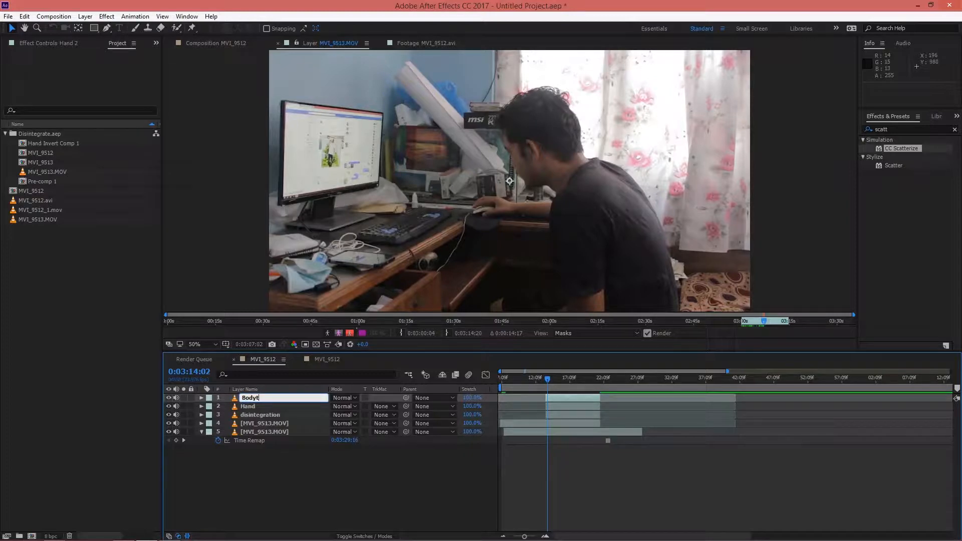
pyautogui.press('Return')
# Duplicate the Bodyt layer and correct the original layer's name to "Body"
pyautogui.hotkey('ctrl', 'd')
pyautogui.hotkey('ctrl', 's')
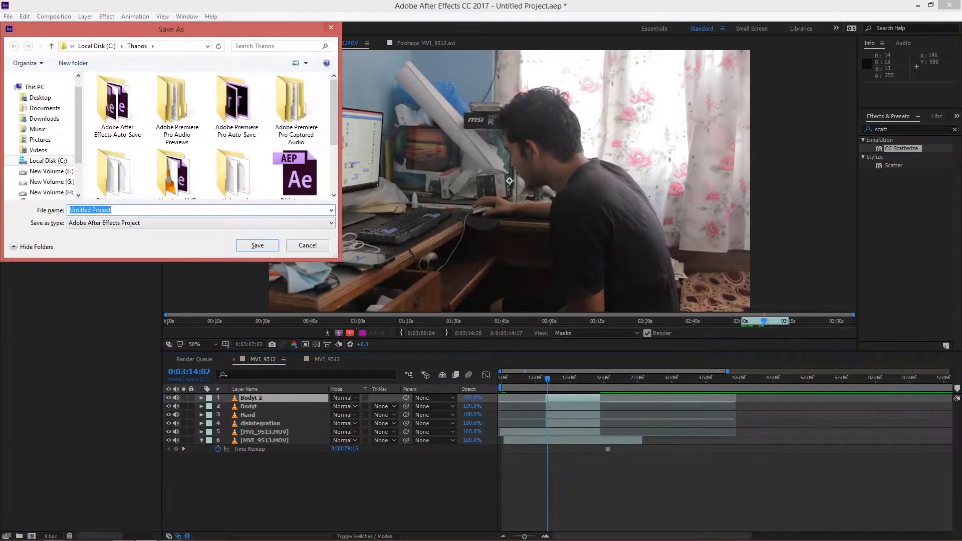
pyautogui.press('Escape')
pyautogui.hotkey('ctrl', 'Down')
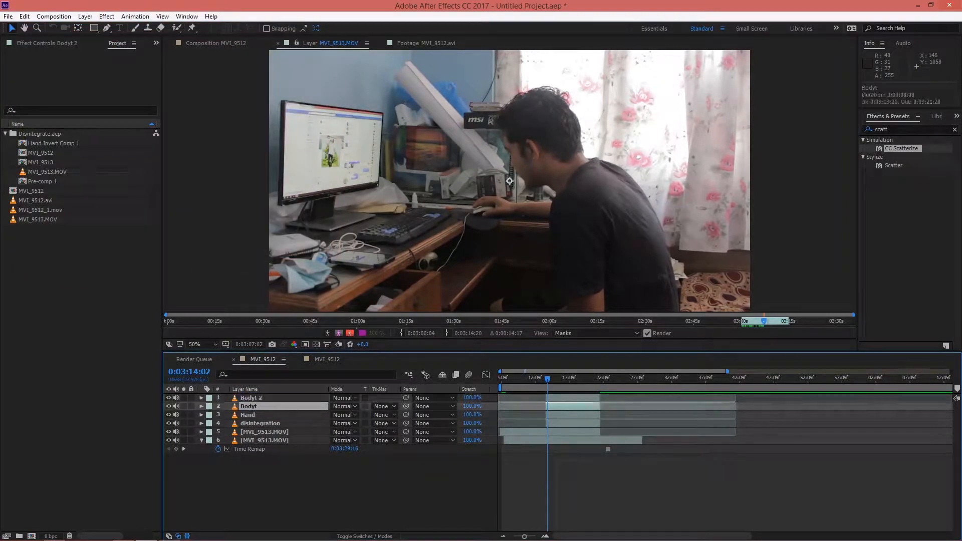
pyautogui.press('Return')
pyautogui.click(259, 406)
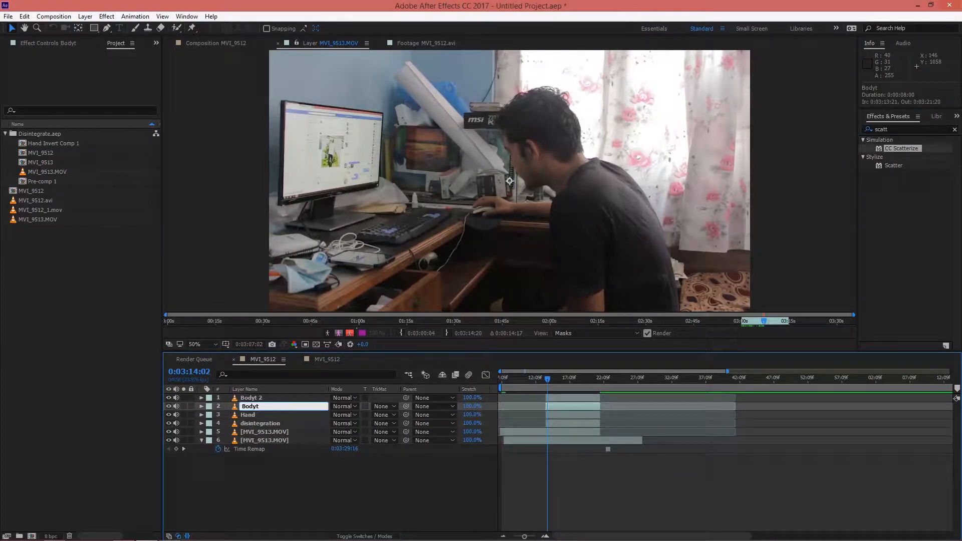
# Duplicate the Bodyt 2 layer and move the Hand layer above all the others
pyautogui.click(251, 398)
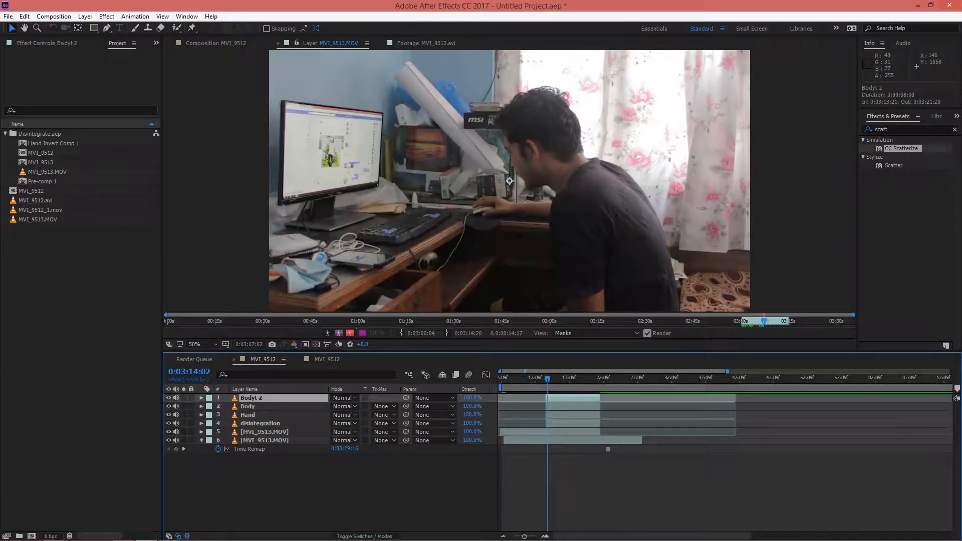
pyautogui.hotkey('ctrl', 'd')
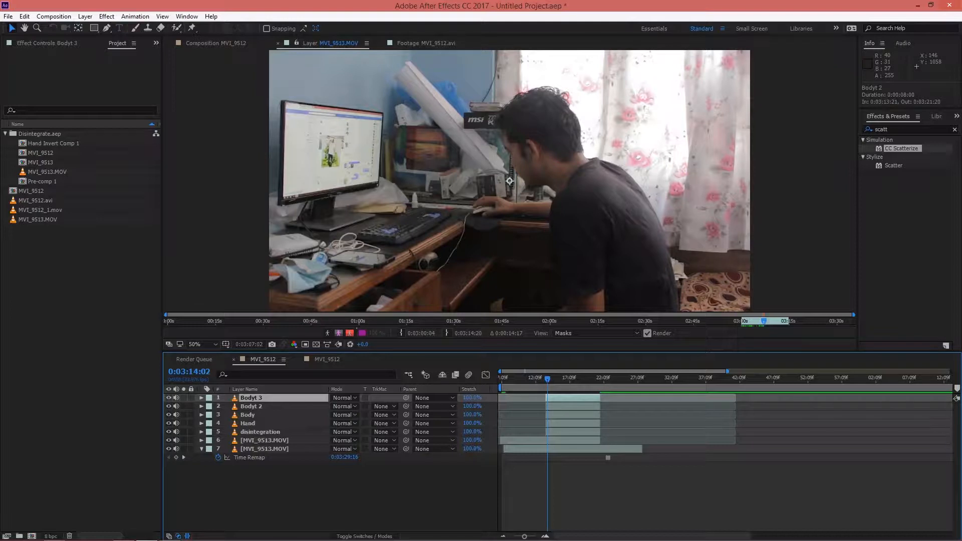
pyautogui.moveTo(248, 424); pyautogui.dragTo(248, 394)
# Rename the Bodyt 3 layer as "hand dissapear"
pyautogui.click(251, 406)
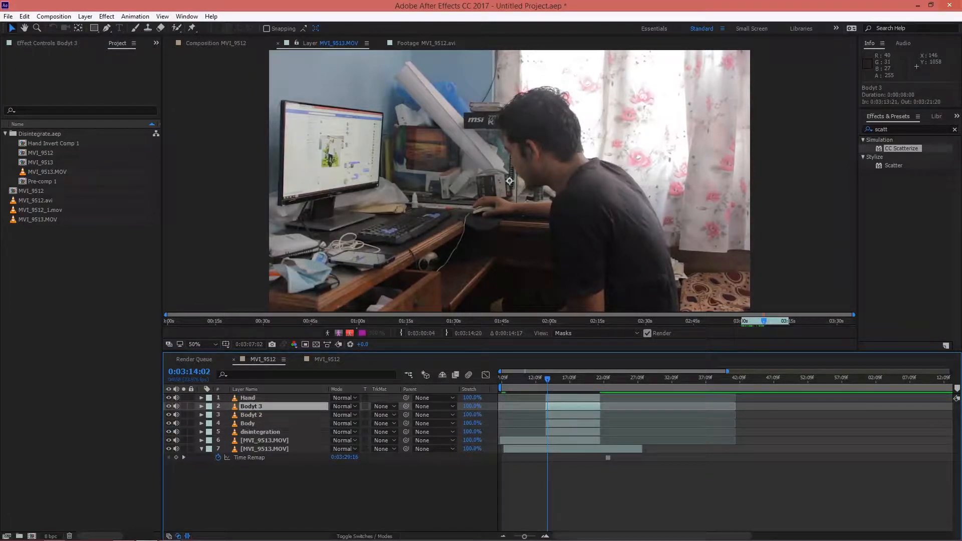
pyautogui.press('Return')
pyautogui.write('hand dis')
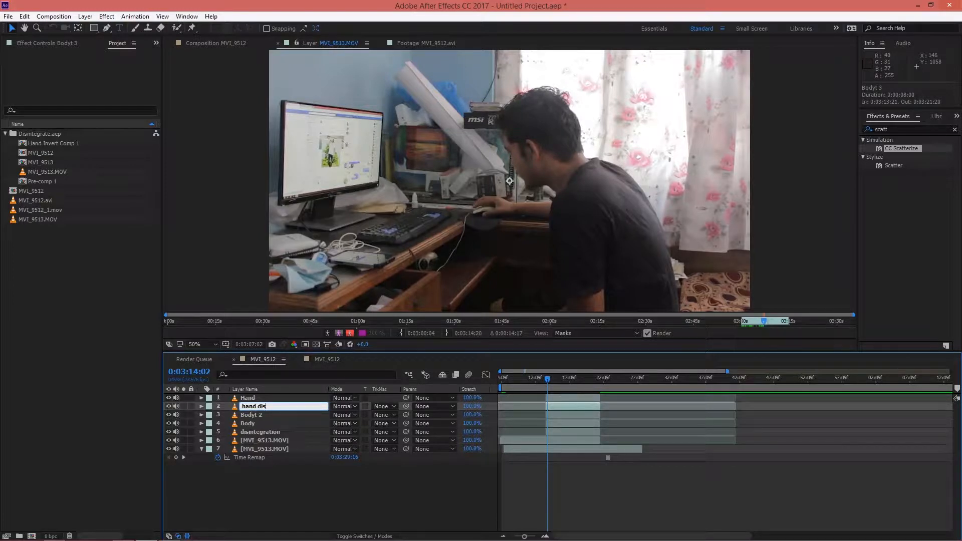
pyautogui.write('sapear')
pyautogui.press('Return')
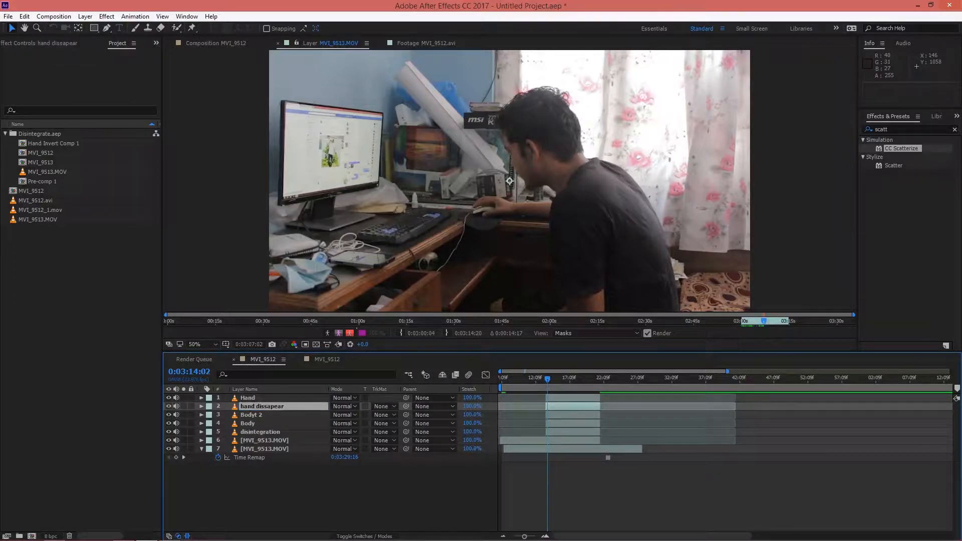
# Rename the Hand layer as "hand scatter"
pyautogui.click(257, 397)
pyautogui.press('Return')
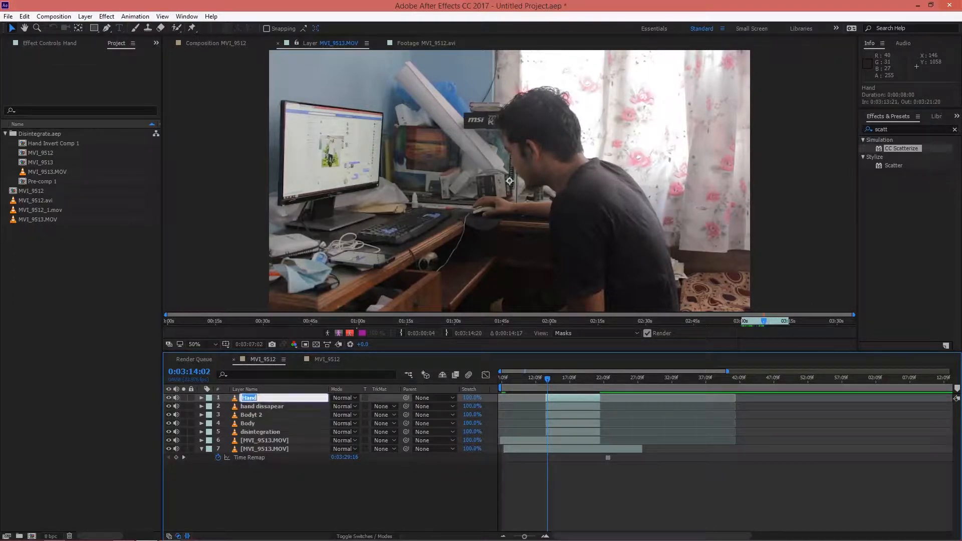
pyautogui.write('hand scatter')
pyautogui.press('Return')
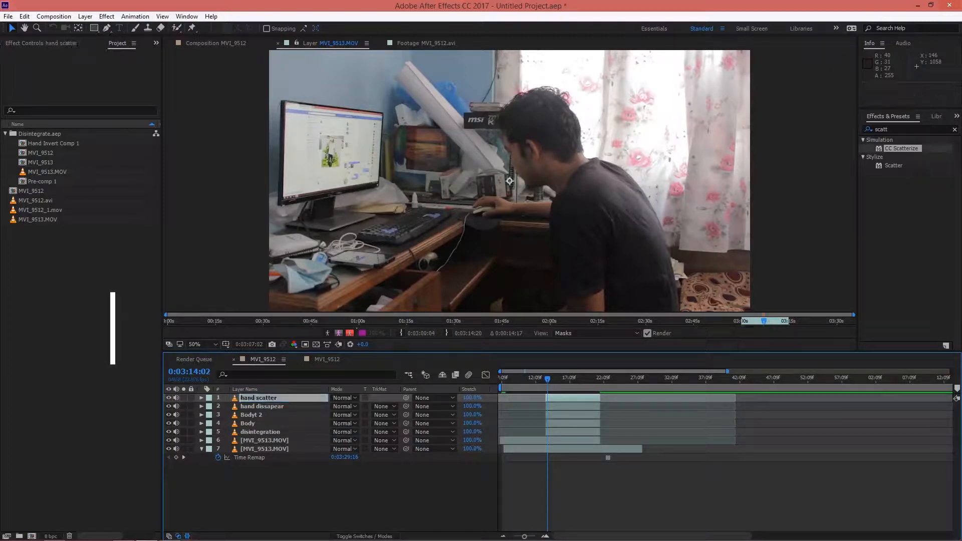
# Rename the Bodyt 2 layer as "body scatter"
pyautogui.click(257, 415)
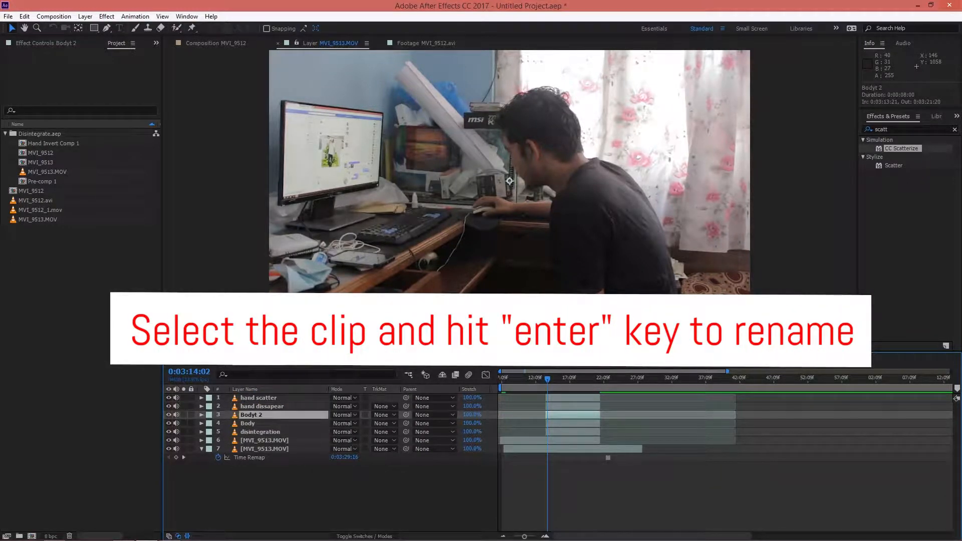
pyautogui.press('Return')
pyautogui.write('body scatter')
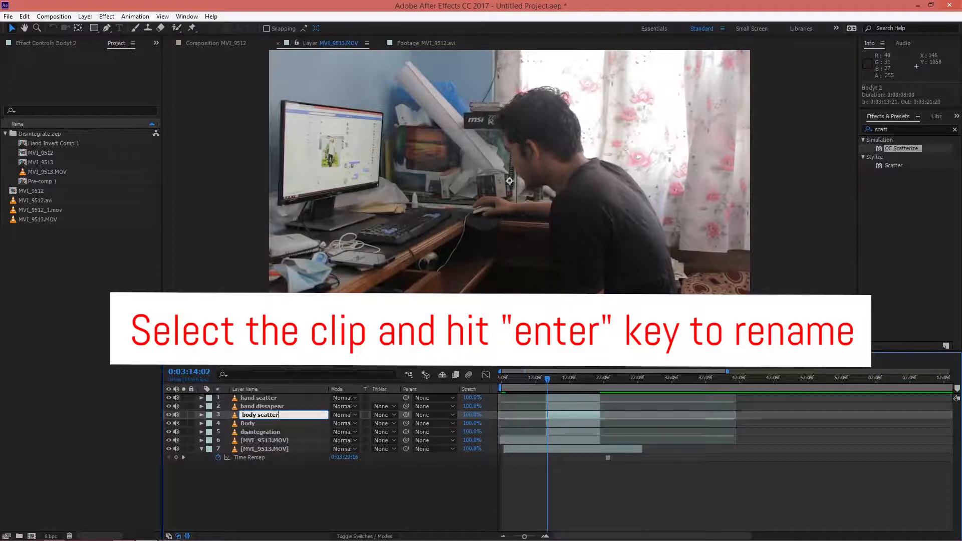
pyautogui.press('Return')
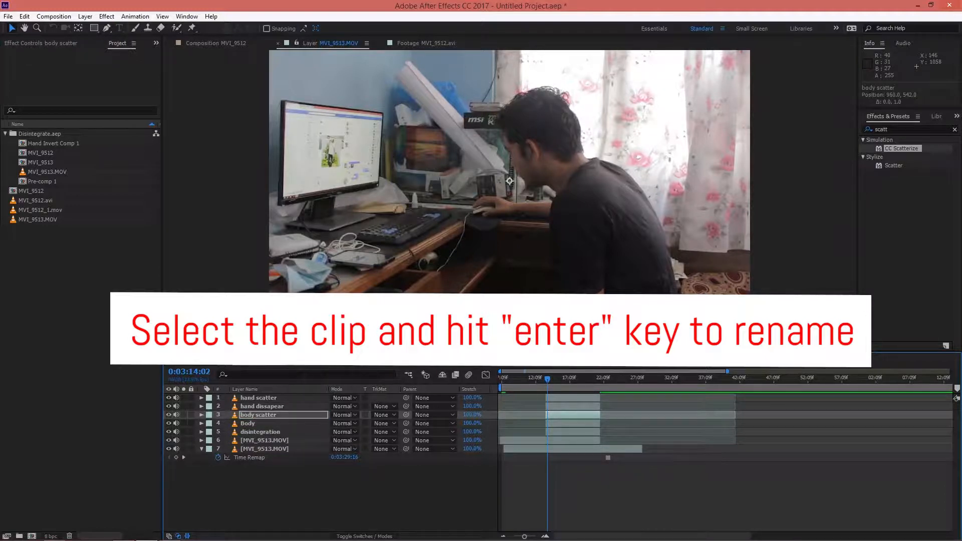
# Rename the Body layer as "body dissapear"
pyautogui.click(258, 423)
pyautogui.press('Return')
pyautogui.write('b')
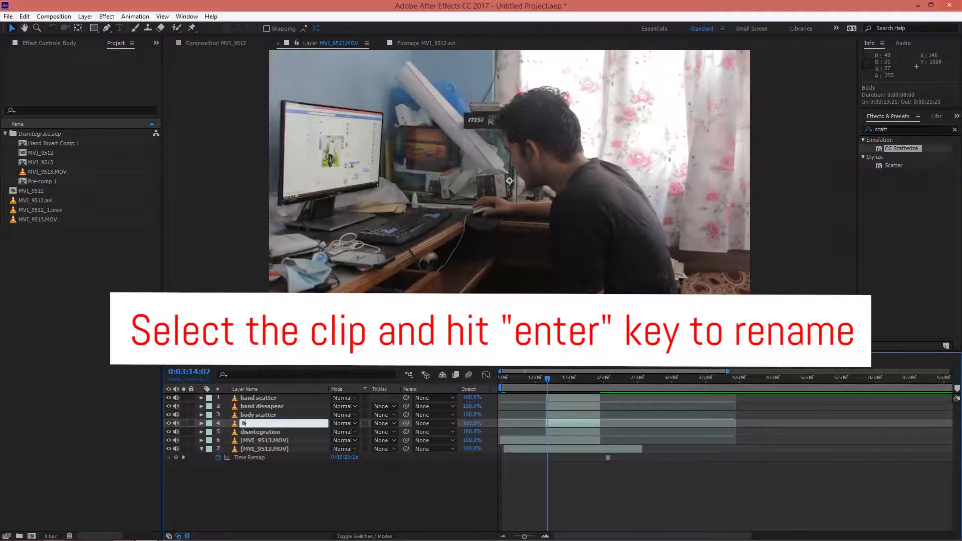
pyautogui.write('ody dissape')
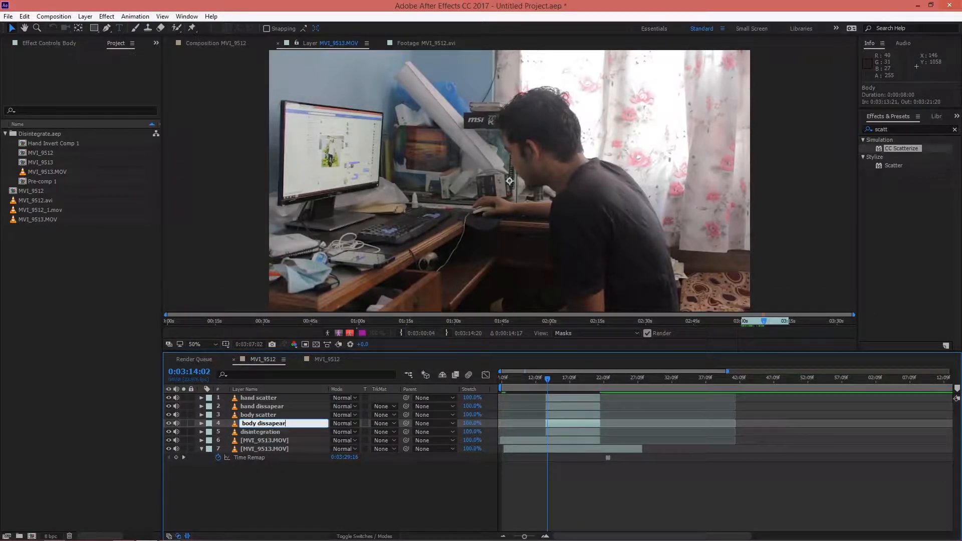
pyautogui.write('ar')
pyautogui.press('Return')
pyautogui.click(261, 431)
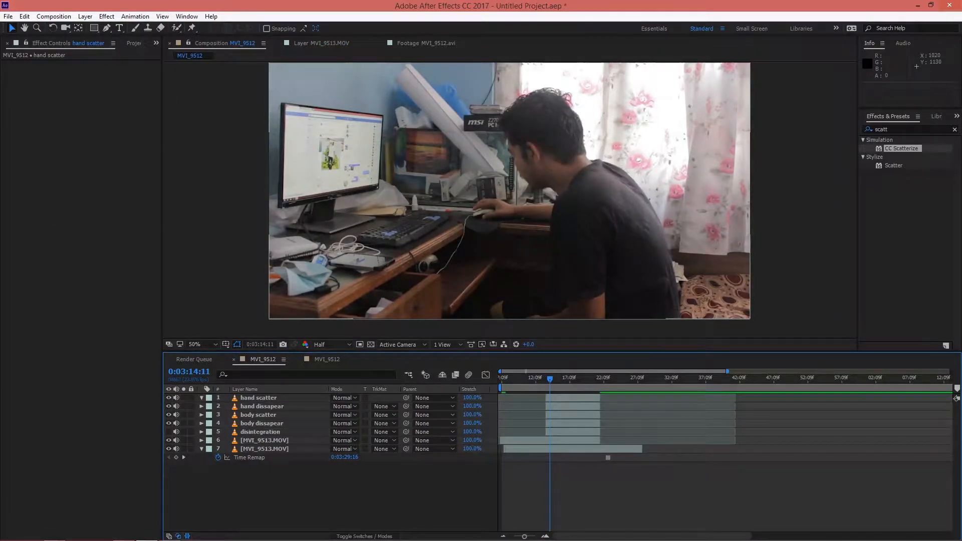
# Delete the body dissapear and hand dissapear layers
pyautogui.click(258, 397)
pyautogui.click(262, 406)
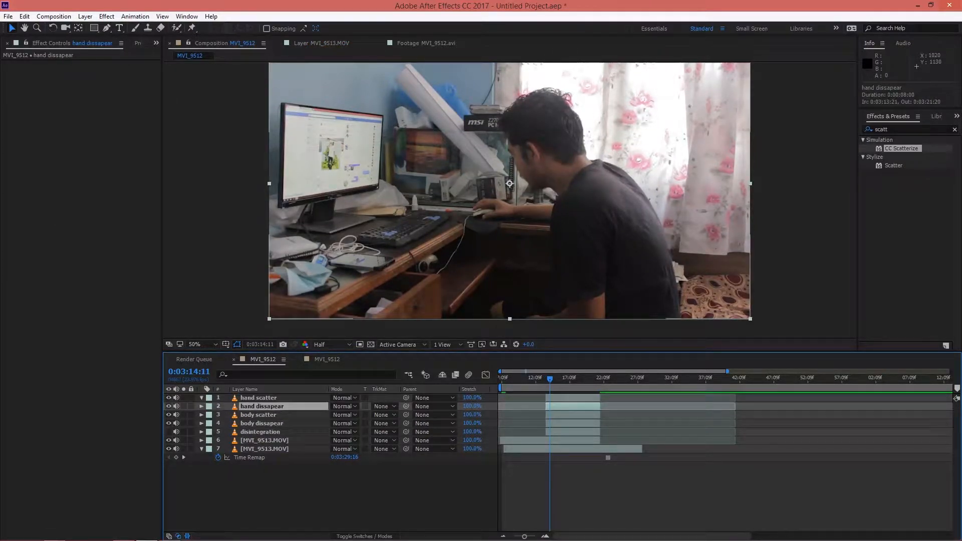
pyautogui.click(258, 398)
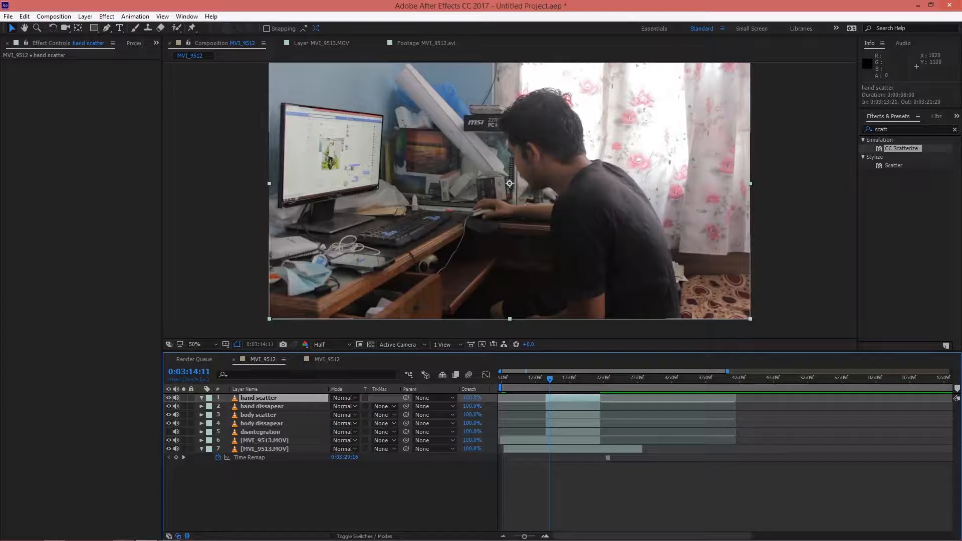
pyautogui.click(259, 415)
pyautogui.click(261, 423)
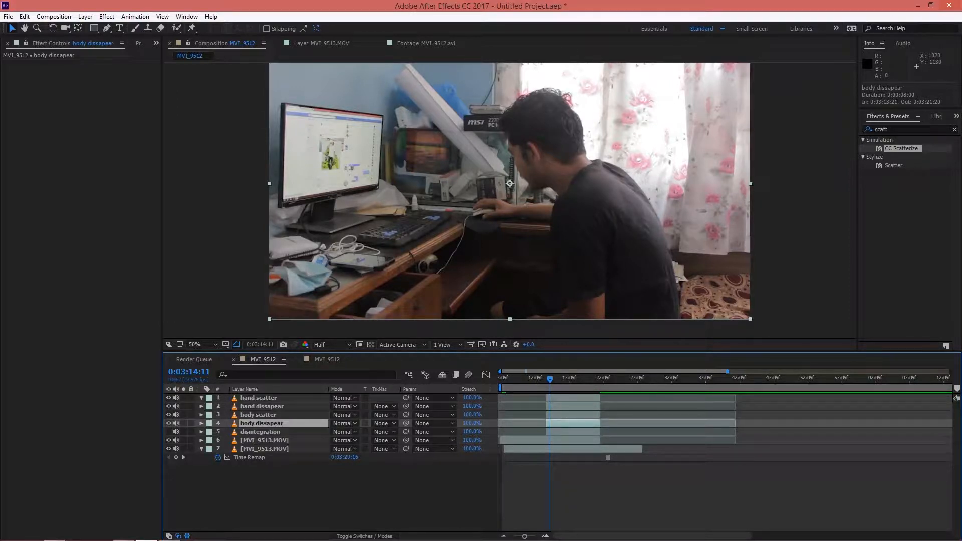
pyautogui.press('Delete')
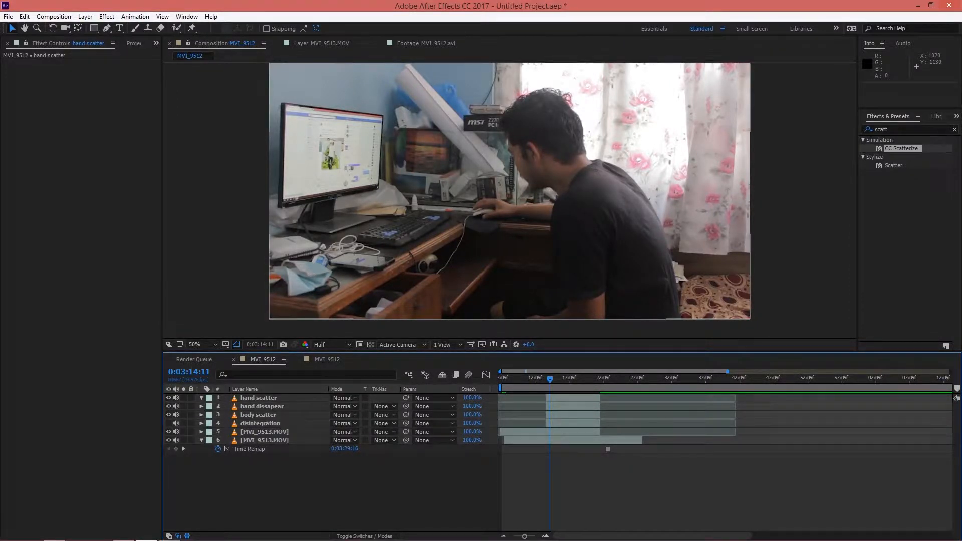
pyautogui.click(262, 405)
pyautogui.press('Delete')
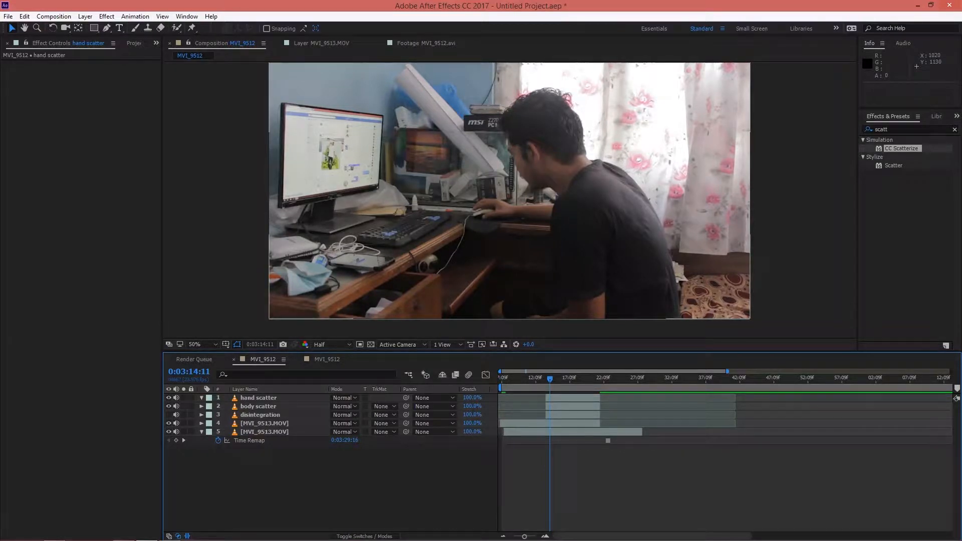
# Draw a closed five-point Pen tool mask around the hand and forearm on the hand scatter layer
pyautogui.click(258, 398)
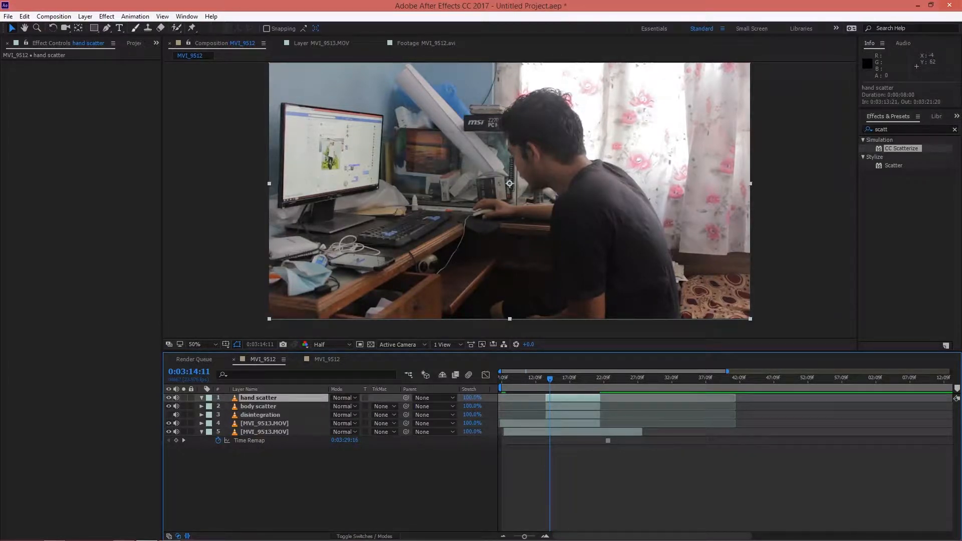
pyautogui.click(106, 28)
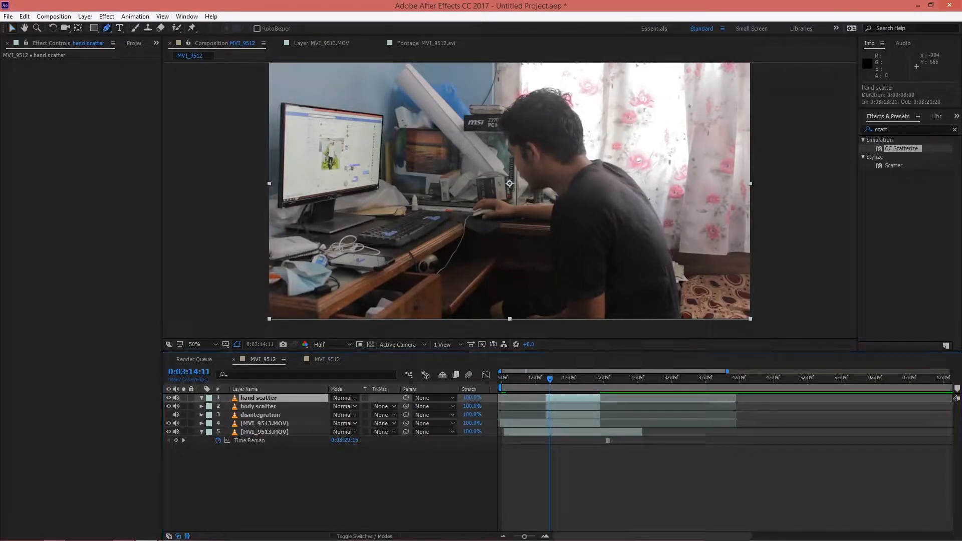
pyautogui.click(553, 200)
pyautogui.click(481, 196)
pyautogui.click(459, 206)
pyautogui.click(477, 224)
pyautogui.click(547, 223)
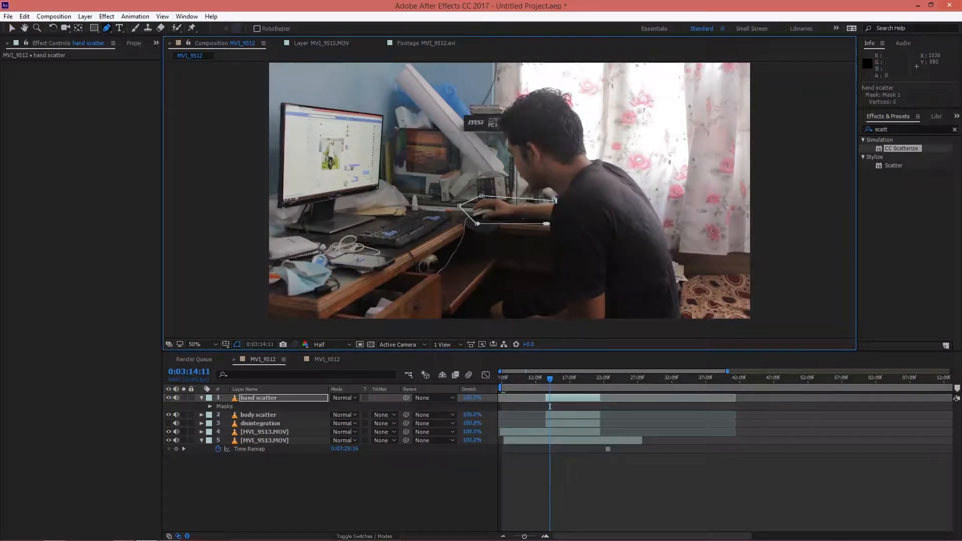
pyautogui.click(554, 200)
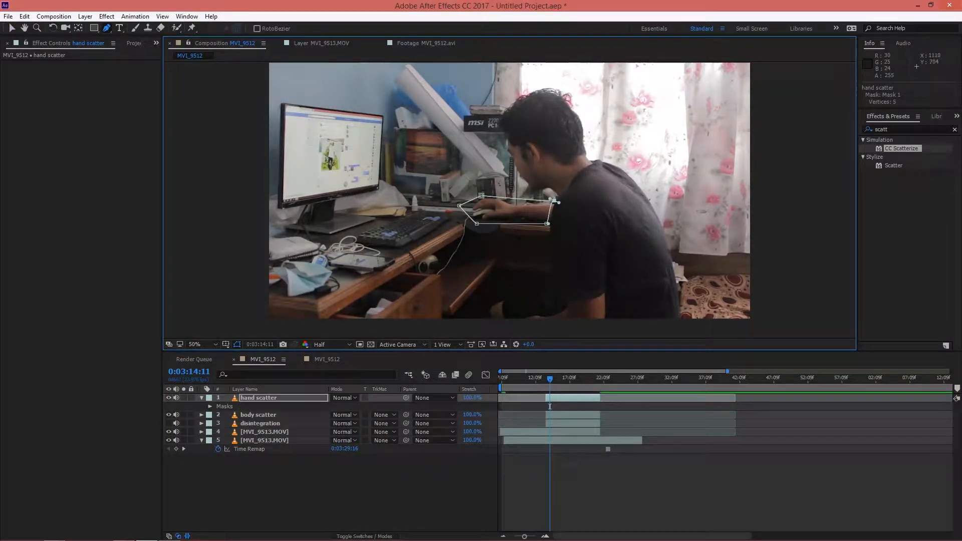
pyautogui.moveTo(547, 223); pyautogui.dragTo(562, 200)
# Draw a closed Pen tool mask around the man's head and body on the body scatter layer, following his face, chest and leg
pyautogui.hotkey('ctrl', 'Down')
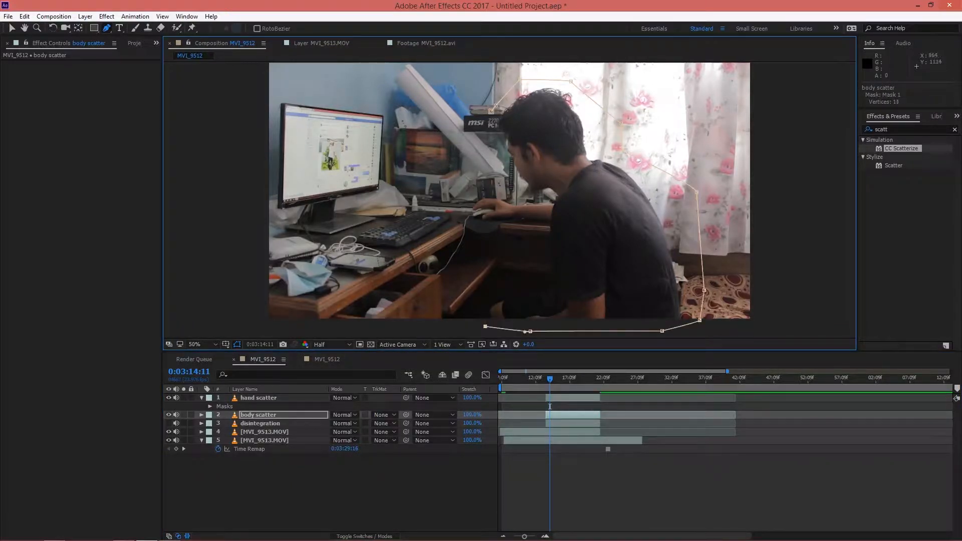
pyautogui.click(487, 300)
pyautogui.click(513, 296)
pyautogui.moveTo(554, 269); pyautogui.dragTo(552, 253)
pyautogui.click(548, 231)
pyautogui.click(549, 205)
pyautogui.click(559, 197)
pyautogui.click(554, 188)
pyautogui.moveTo(548, 187); pyautogui.dragTo(532, 191)
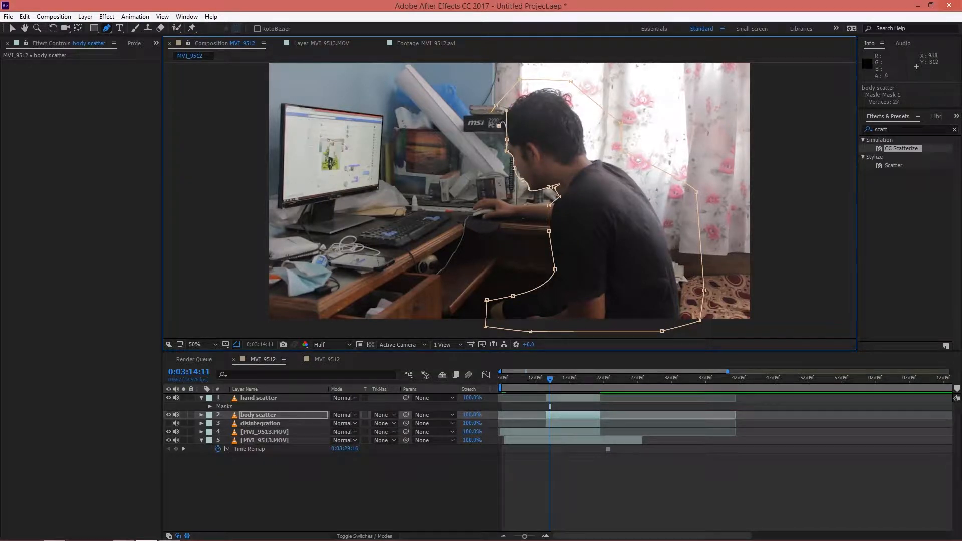
pyautogui.moveTo(498, 126); pyautogui.dragTo(527, 100)
pyautogui.click(491, 112)
# Duplicate the masked hand scatter and body scatter layers together
pyautogui.click(259, 415)
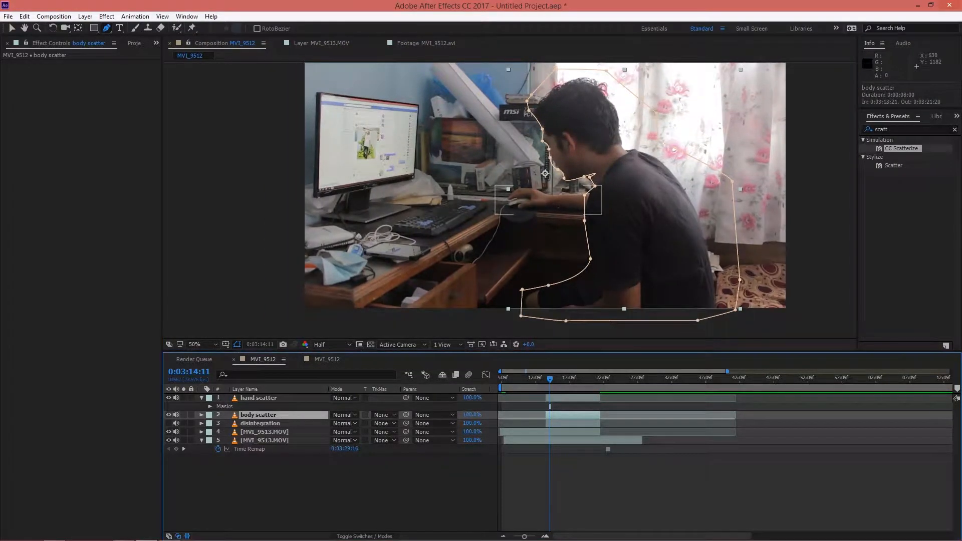
pyautogui.hotkey('ctrl', 'shift', 'Up')
pyautogui.hotkey('ctrl', 'd')
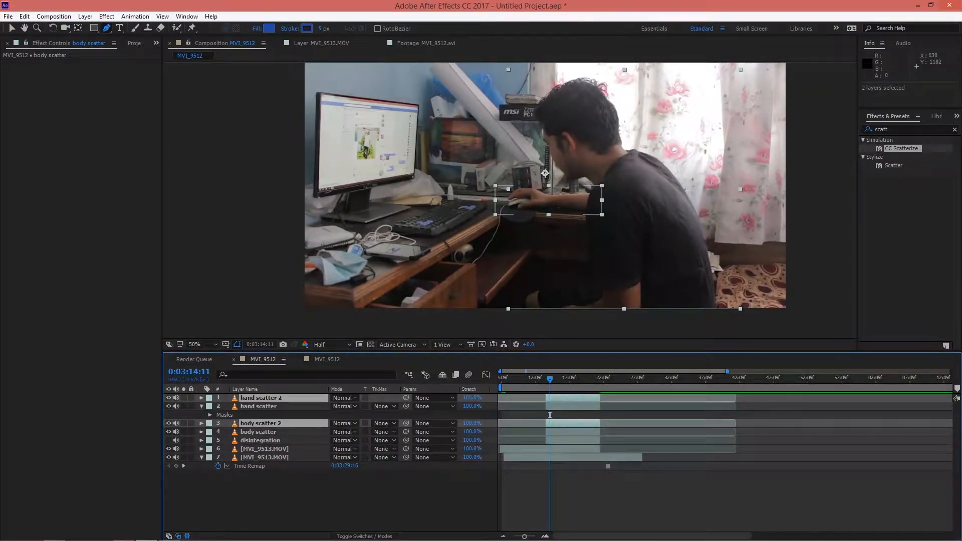
# Move the hand scatter 2 layer below hand scatter and rename it as "Hand Dissapaear"
pyautogui.click(258, 406)
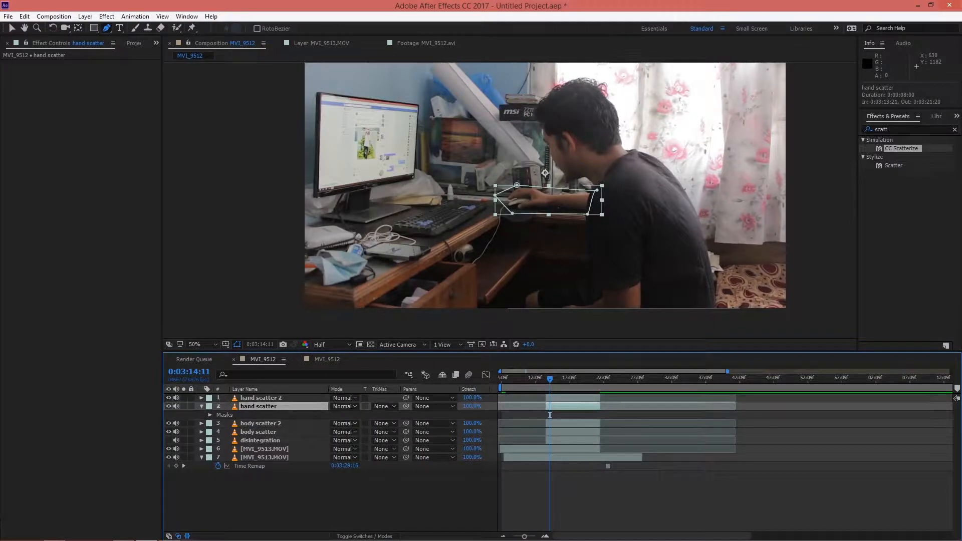
pyautogui.click(261, 397)
pyautogui.hotkey('ctrl', 'alt', 'Down')
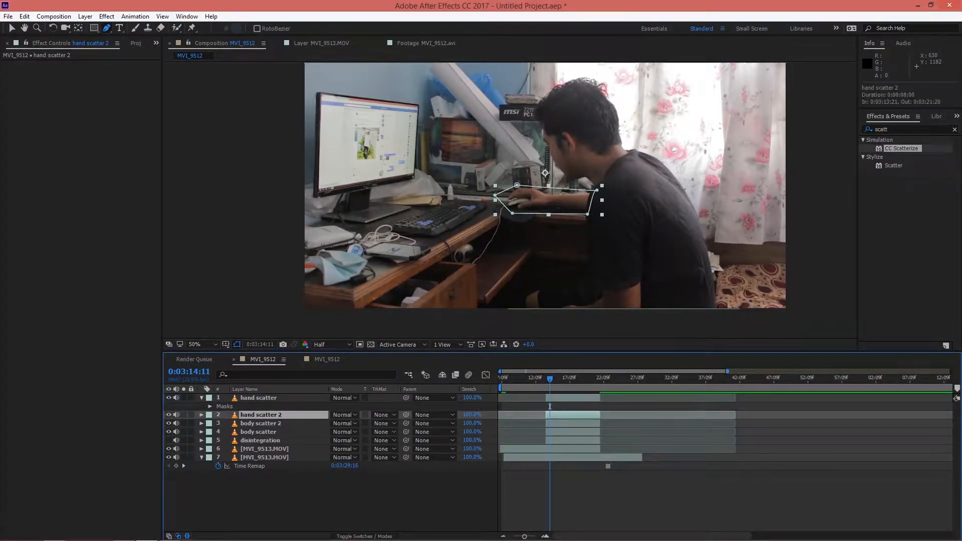
pyautogui.press('Return')
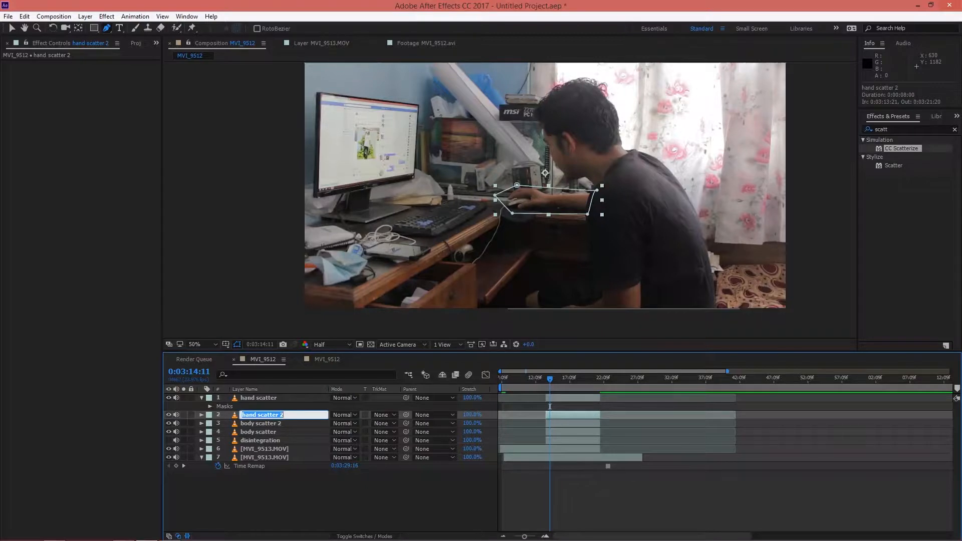
pyautogui.write('Hand Dissapaear')
pyautogui.press('Return')
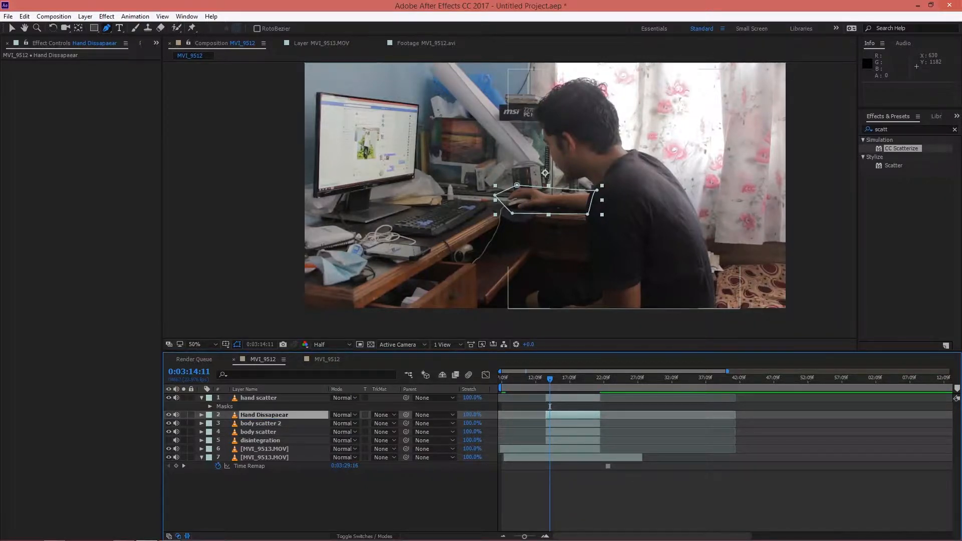
# Rename the original body scatter layer as "Hand Dissaper"
pyautogui.hotkey('ctrl', 'Down')
pyautogui.hotkey('ctrl', 'Down')
pyautogui.press('Return')
pyautogui.write('Hand')
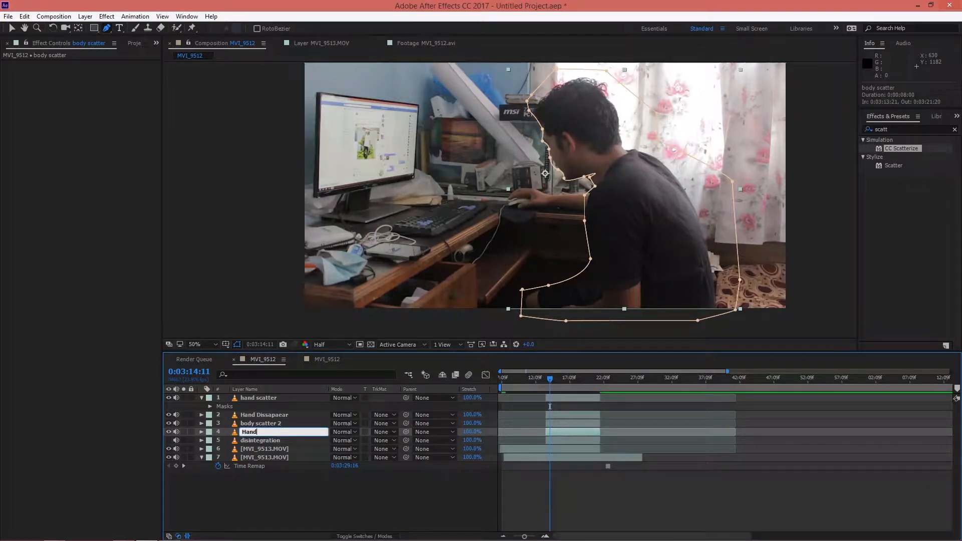
pyautogui.write(' Dissaper')
pyautogui.press('Return')
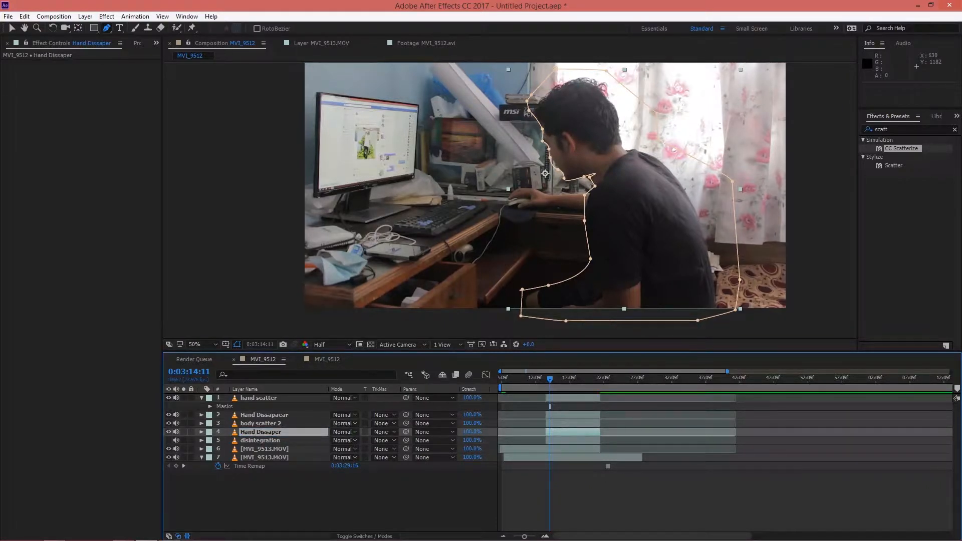
# Apply CC Scatterize to the hand scatter layer and keyframe its Scatter at 0.0 at 0:03:14:11
pyautogui.hotkey('ctrl', 'Up')
pyautogui.hotkey('ctrl', 'Up')
pyautogui.hotkey('ctrl', 'Up')
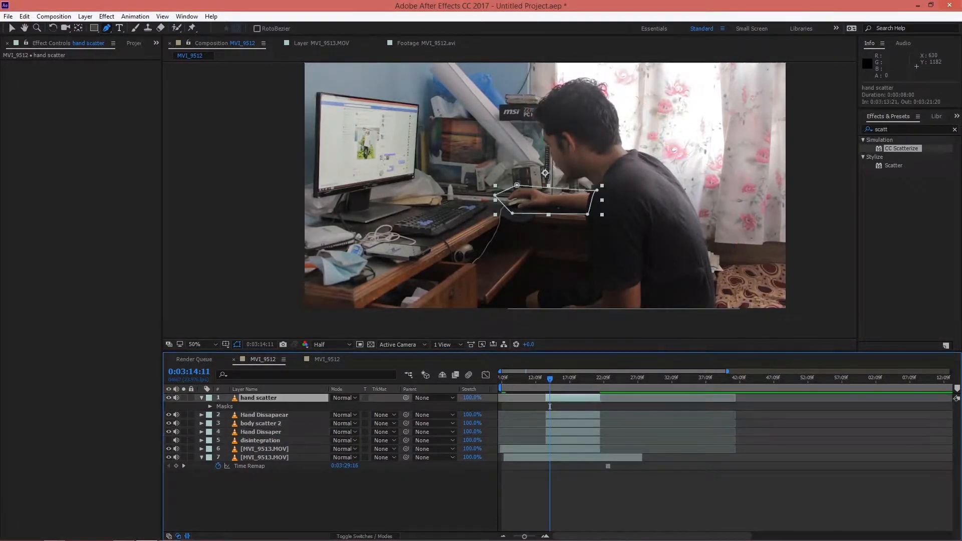
pyautogui.moveTo(902, 148); pyautogui.dragTo(283, 396)
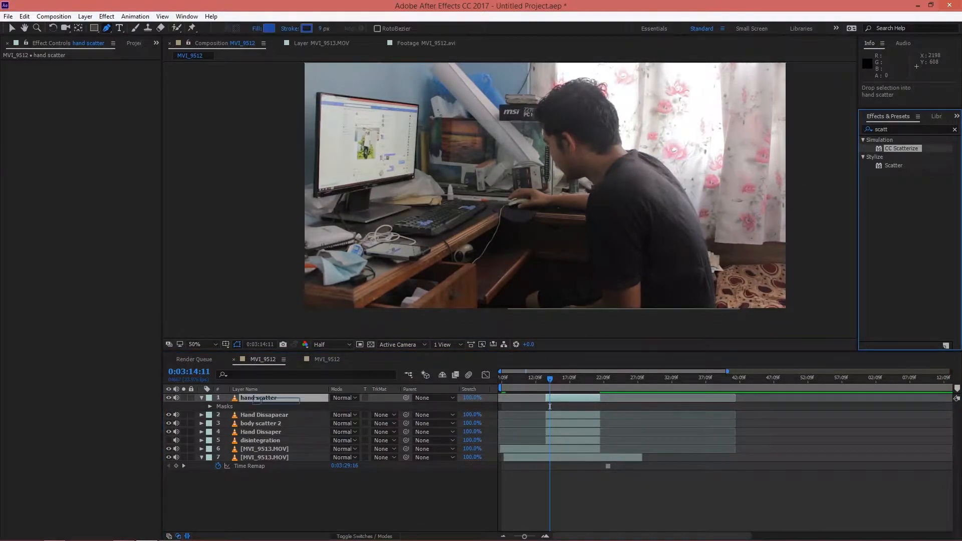
pyautogui.moveTo(93, 72)
pyautogui.mouseDown()
pyautogui.moveTo(145, 72)
pyautogui.moveTo(83, 72)
pyautogui.mouseUp()
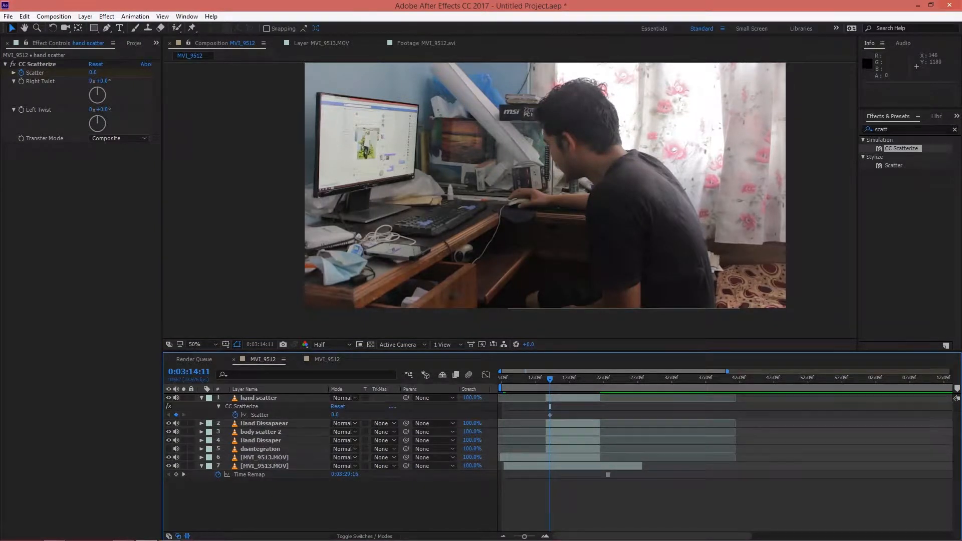
# Keyframe the hand scatter layer's Scatter at 55.0 at 0:03:17:01 and raise the mask's upper points over the lifted arm
pyautogui.press('space')
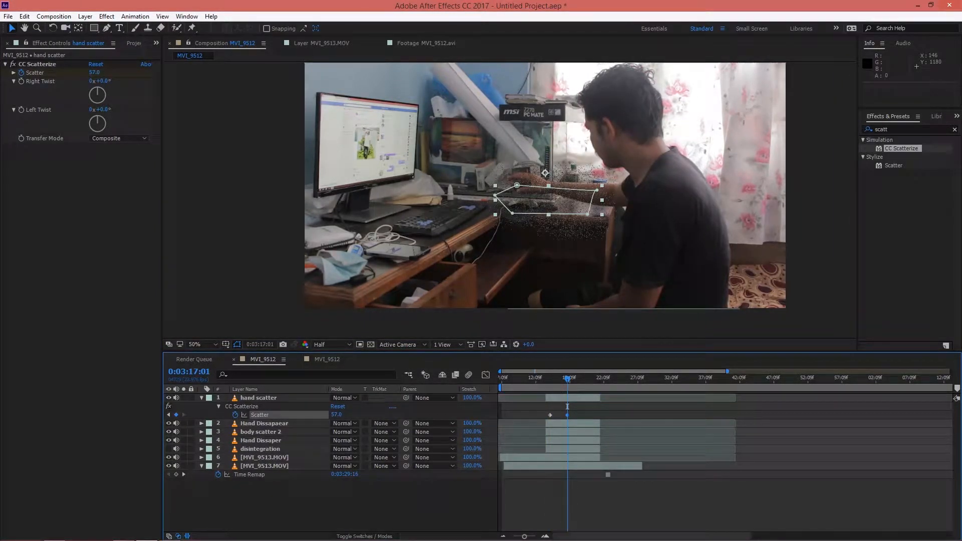
pyautogui.click(567, 407)
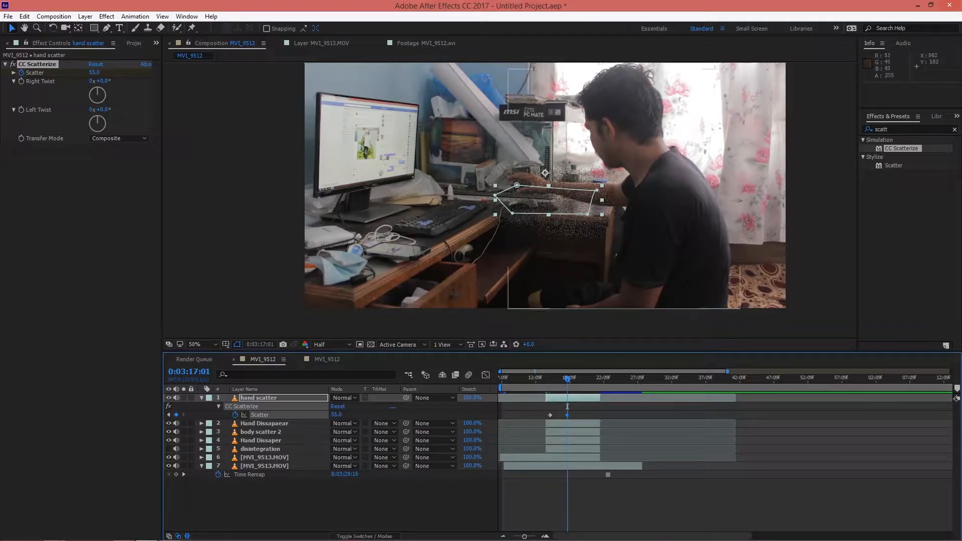
pyautogui.moveTo(517, 185); pyautogui.dragTo(512, 166)
pyautogui.moveTo(597, 189); pyautogui.dragTo(606, 174)
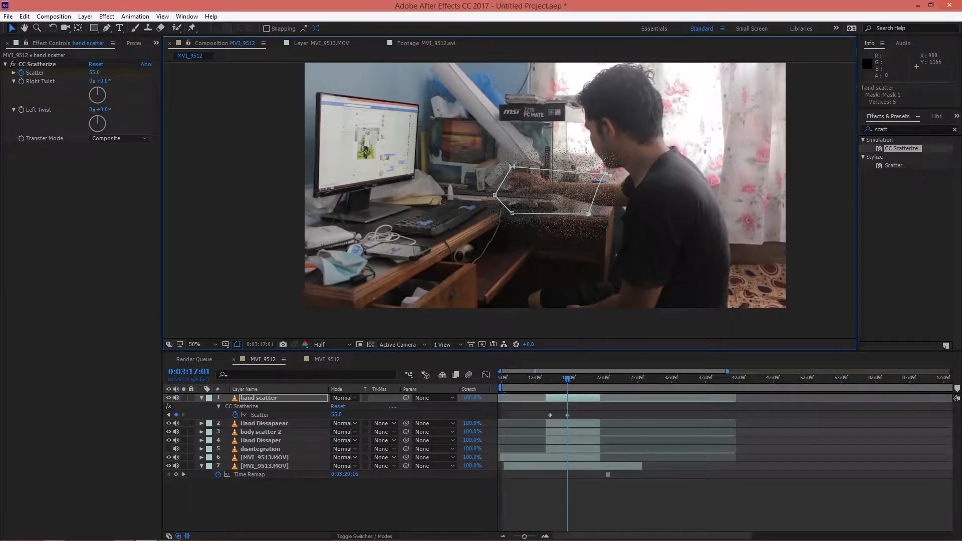
# Keyframe the Hand Dissapaear layer's opacity from 100% at 0:03:15:17 to 0% at 0:03:18:02
pyautogui.click(264, 424)
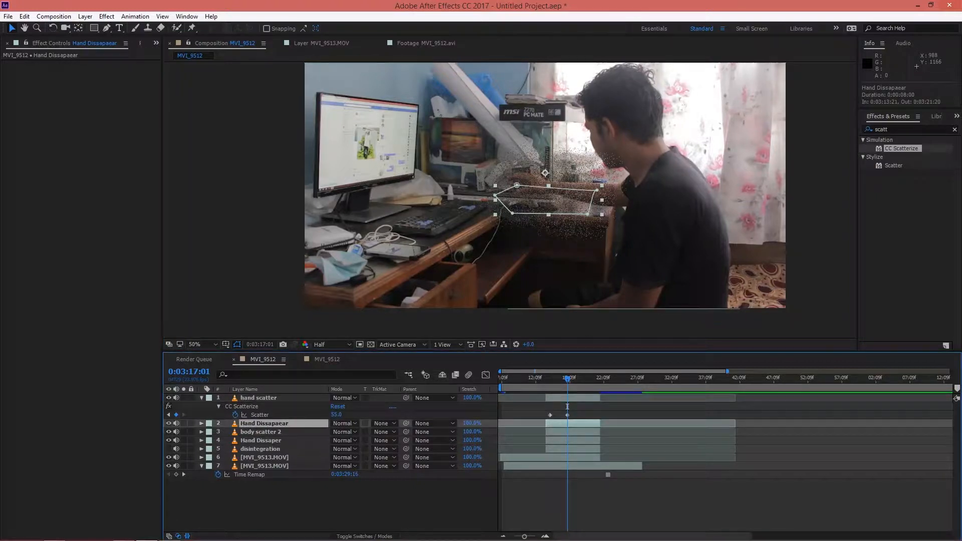
pyautogui.press('t')
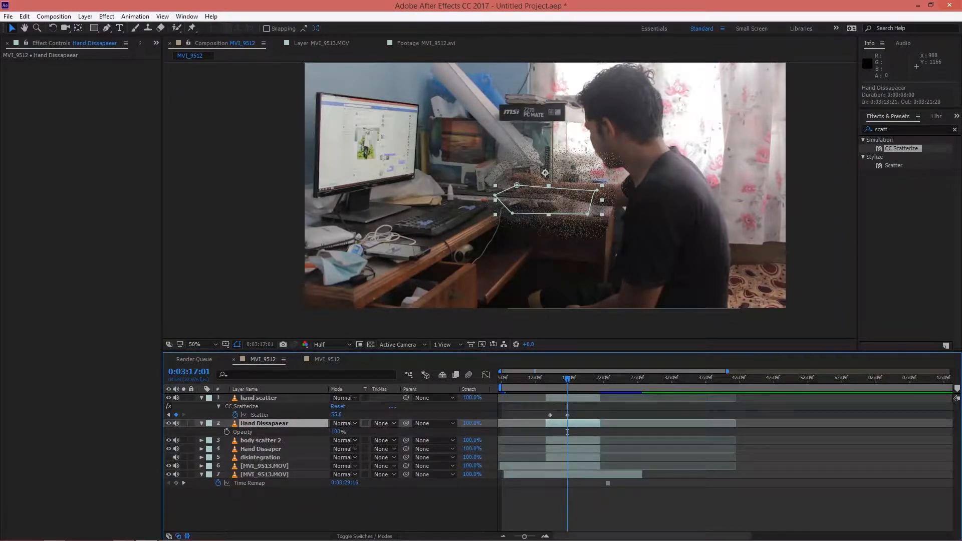
pyautogui.hotkey('alt', 'shift', 't')
pyautogui.moveTo(567, 379); pyautogui.dragTo(558, 380)
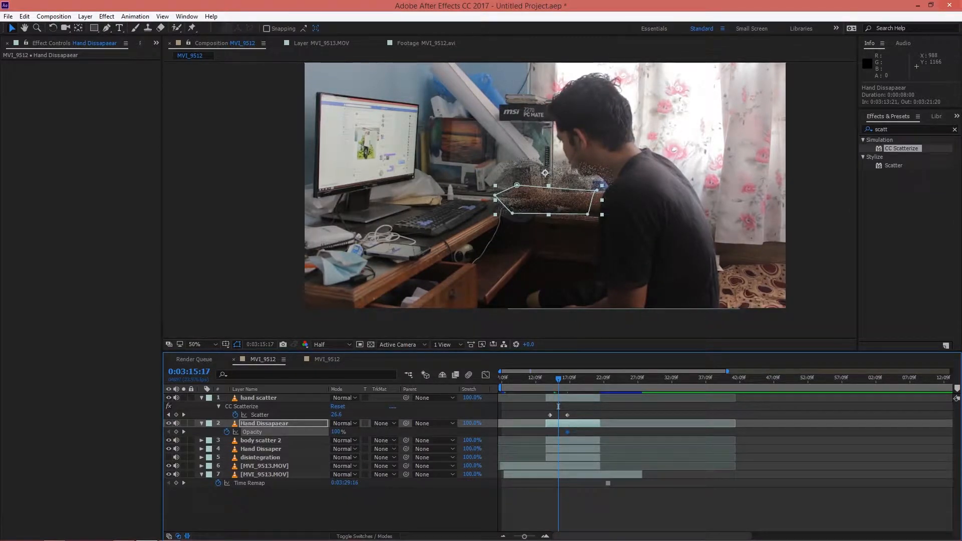
pyautogui.moveTo(567, 432); pyautogui.dragTo(575, 432)
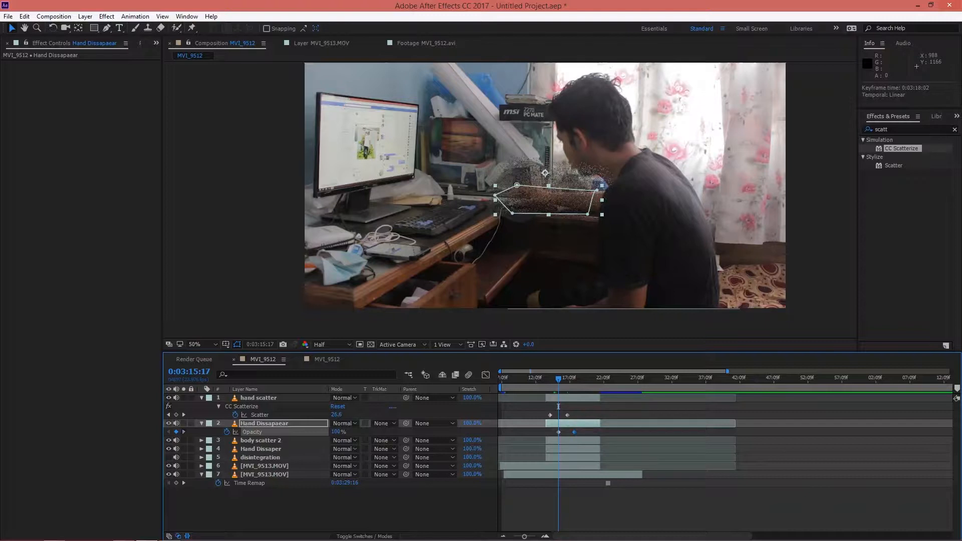
pyautogui.moveTo(559, 407); pyautogui.dragTo(574, 407)
pyautogui.moveTo(335, 432); pyautogui.dragTo(322, 432)
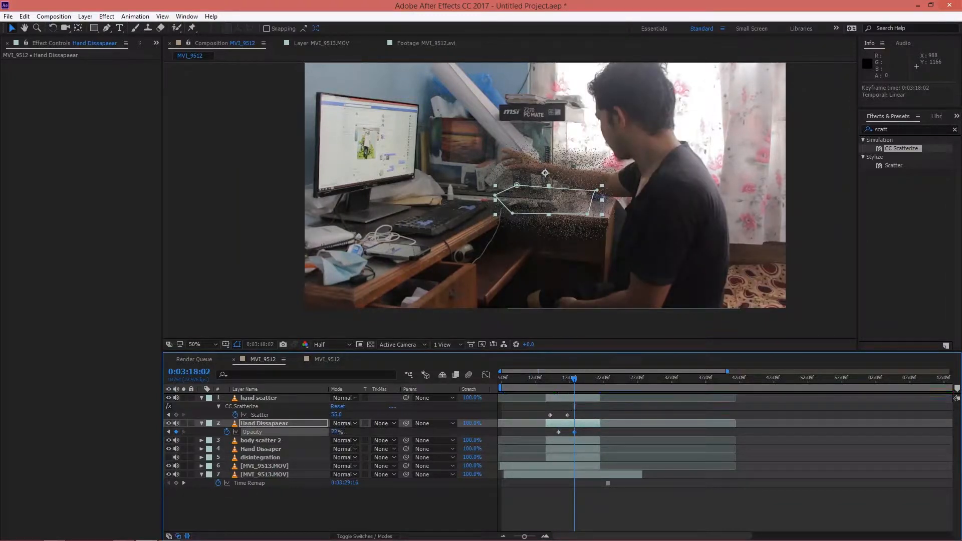
pyautogui.press('F2')
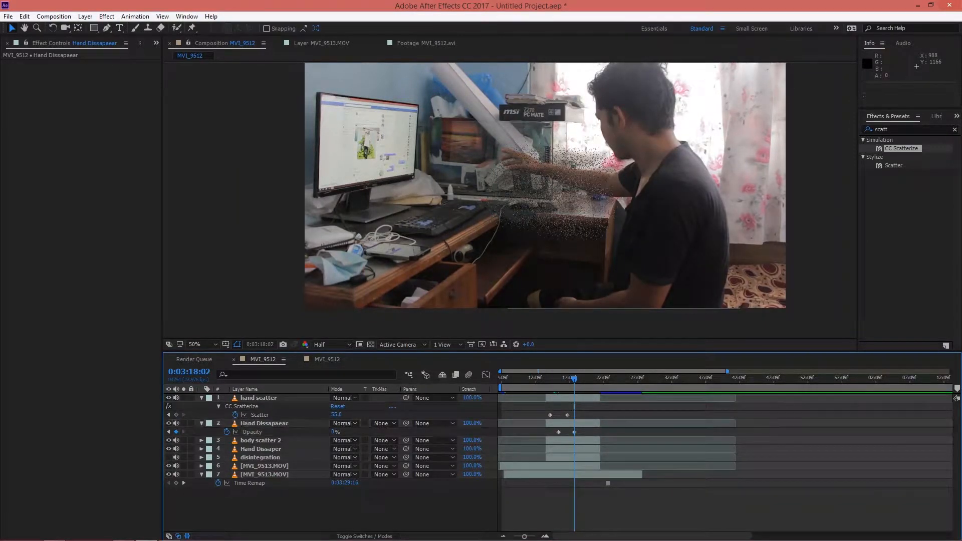
# Apply CC Scatterize to the body scatter 2 layer and keyframe its Scatter at 0.0 at 0:03:16:07
pyautogui.click(264, 423)
pyautogui.hotkey('ctrl', 'Down')
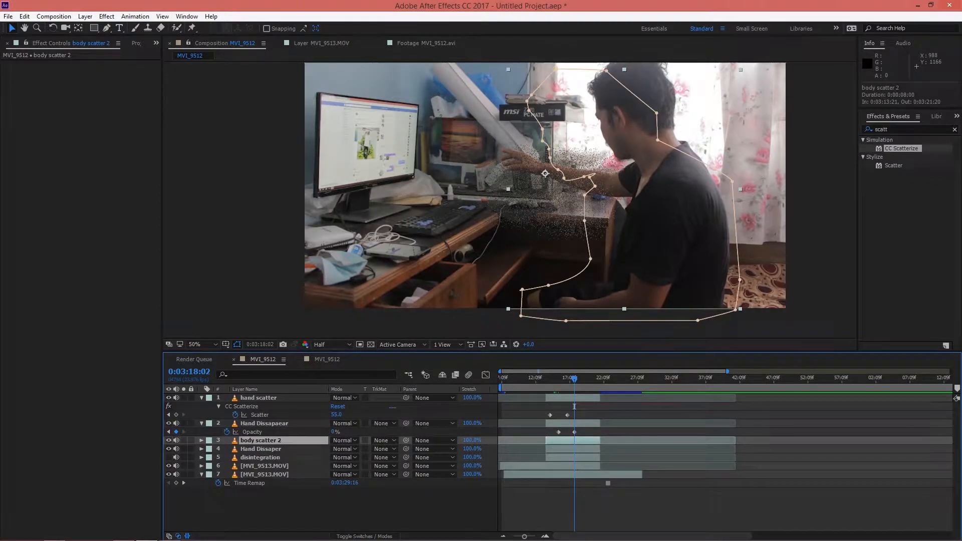
pyautogui.moveTo(565, 380); pyautogui.dragTo(563, 379)
pyautogui.press('t')
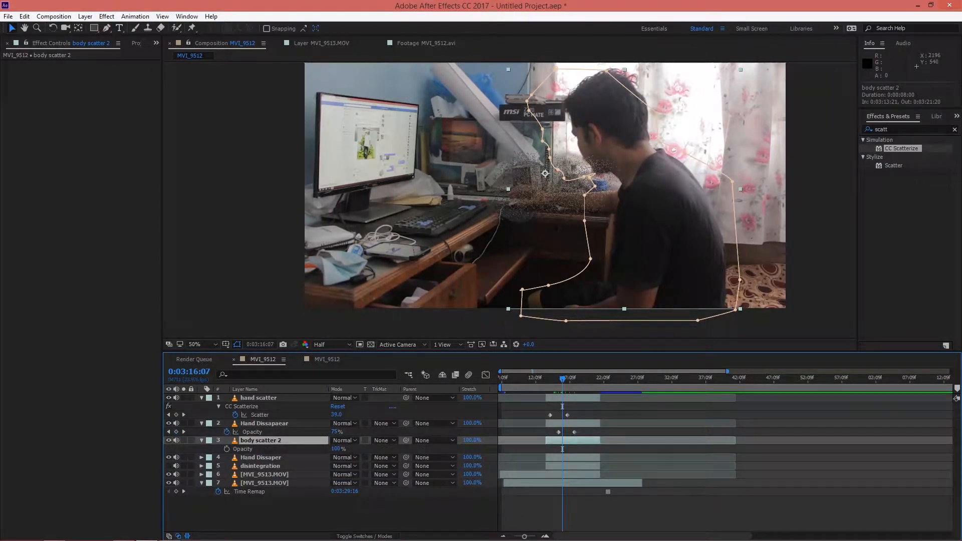
pyautogui.moveTo(901, 148); pyautogui.dragTo(556, 437)
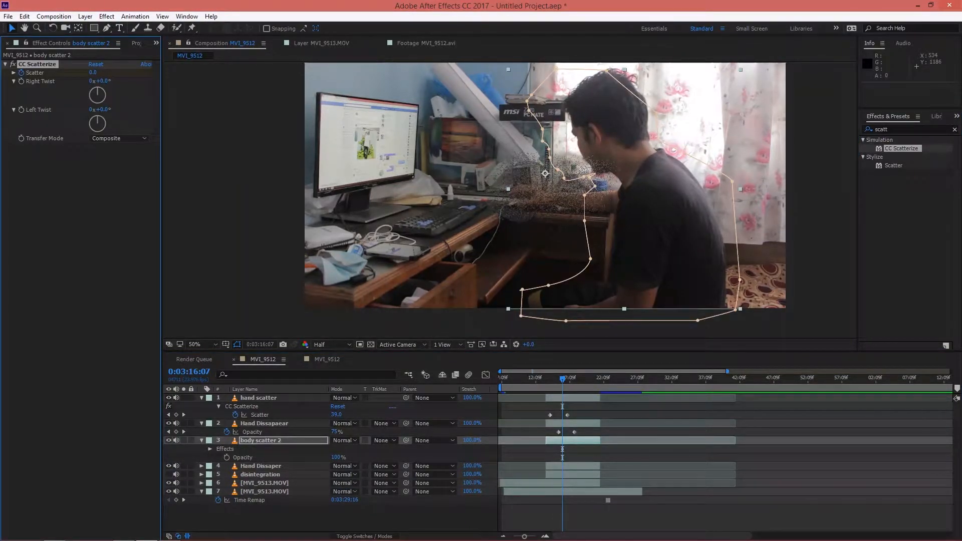
# Keyframe body scatter 2's Scatter at 62.0 at 0:03:18:19 and push its mask points outward around the head and shoulder
pyautogui.press('space')
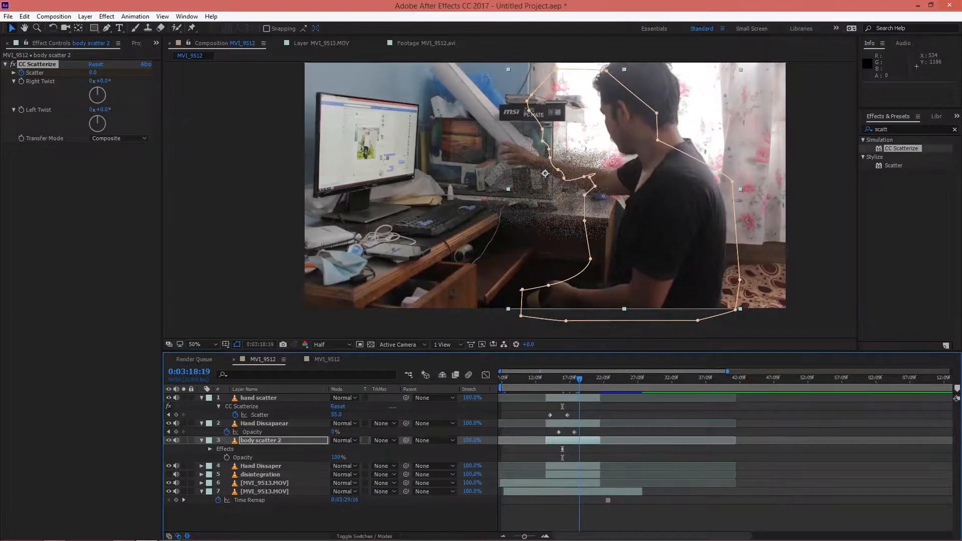
pyautogui.moveTo(93, 72); pyautogui.dragTo(124, 72)
pyautogui.moveTo(606, 71); pyautogui.dragTo(668, 59)
pyautogui.moveTo(658, 168); pyautogui.dragTo(722, 156)
pyautogui.moveTo(657, 141); pyautogui.dragTo(698, 109)
pyautogui.scroll(-4, 450, 293)
pyautogui.scroll(4, 513, 201)
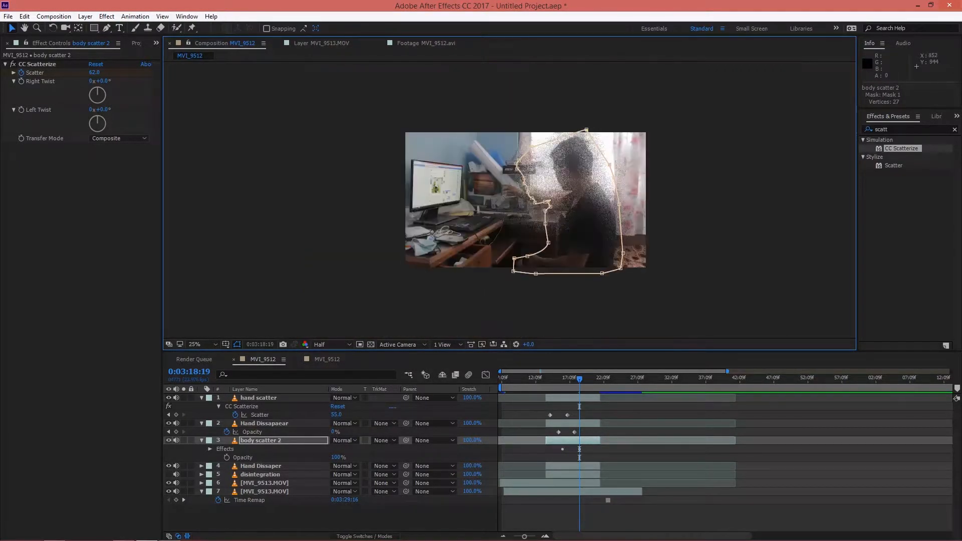
pyautogui.scroll(2, 512, 201)
pyautogui.press('v')
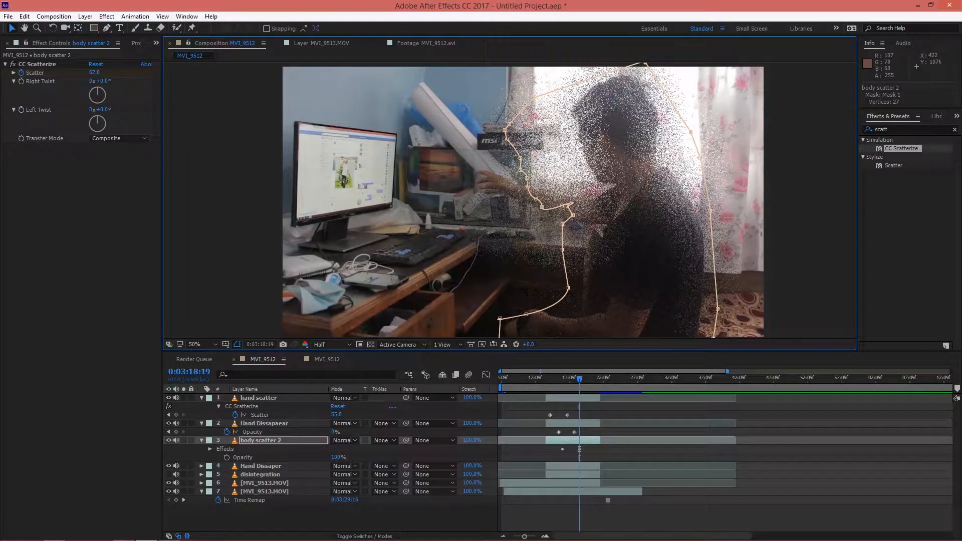
# Keyframe the Hand Dissaper layer's opacity at 0% at 0:03:17:08 and 100% at 0:03:19:18
pyautogui.click(261, 465)
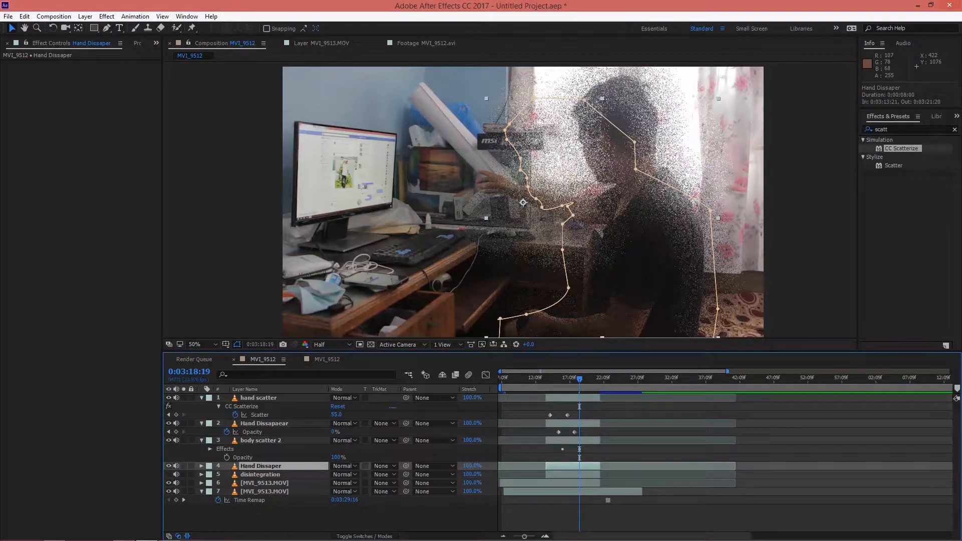
pyautogui.press('t')
pyautogui.click(226, 474)
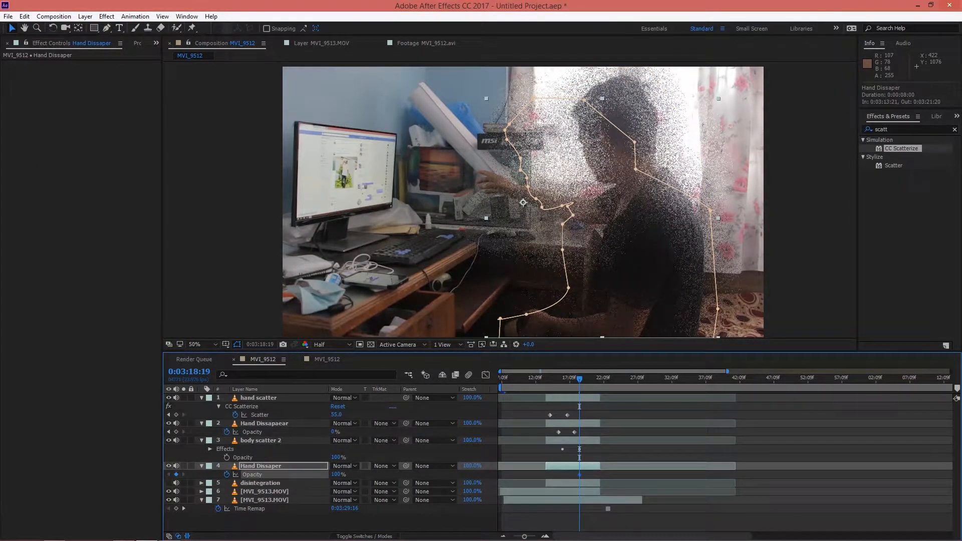
pyautogui.moveTo(579, 379); pyautogui.dragTo(569, 379)
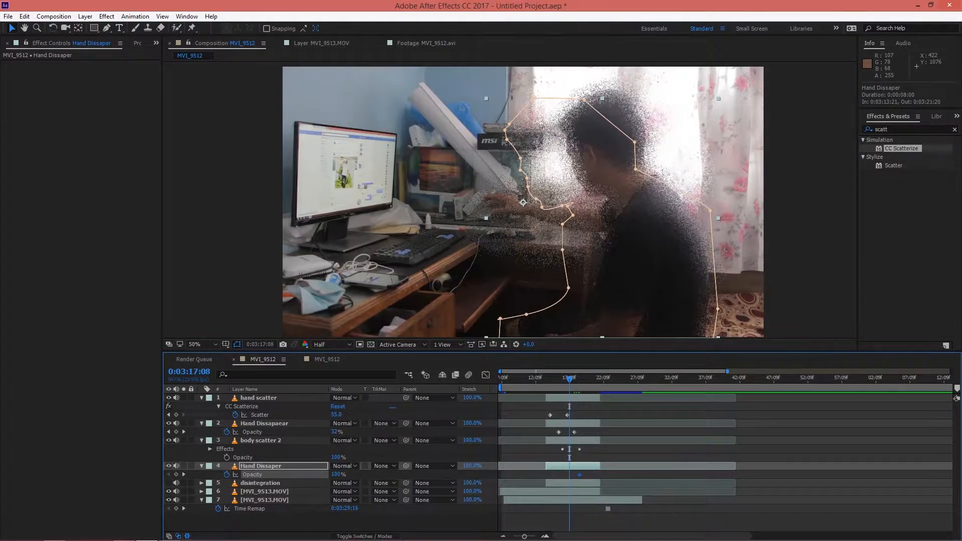
pyautogui.hotkey('alt', 'shift', 't')
pyautogui.moveTo(580, 475); pyautogui.dragTo(584, 474)
pyautogui.click(336, 474)
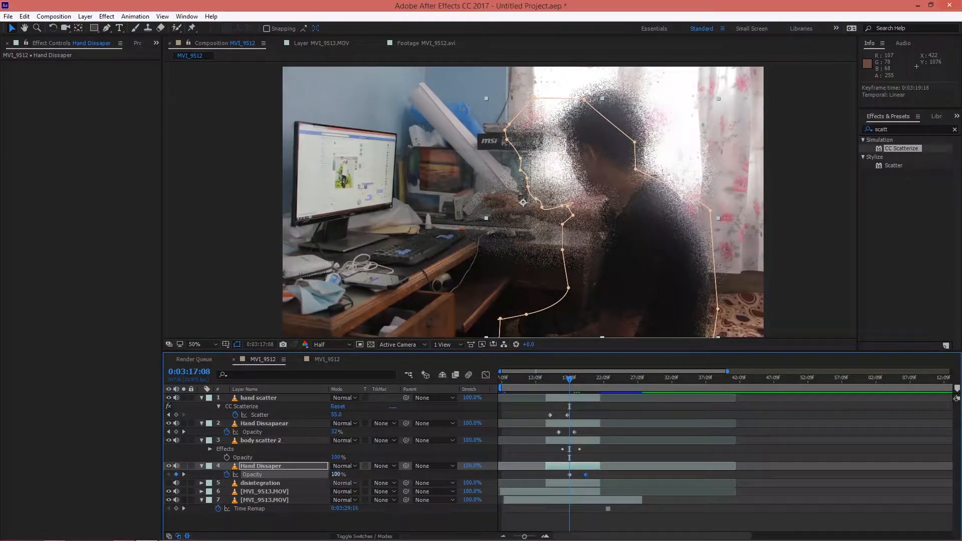
pyautogui.write('0')
pyautogui.press('F2')
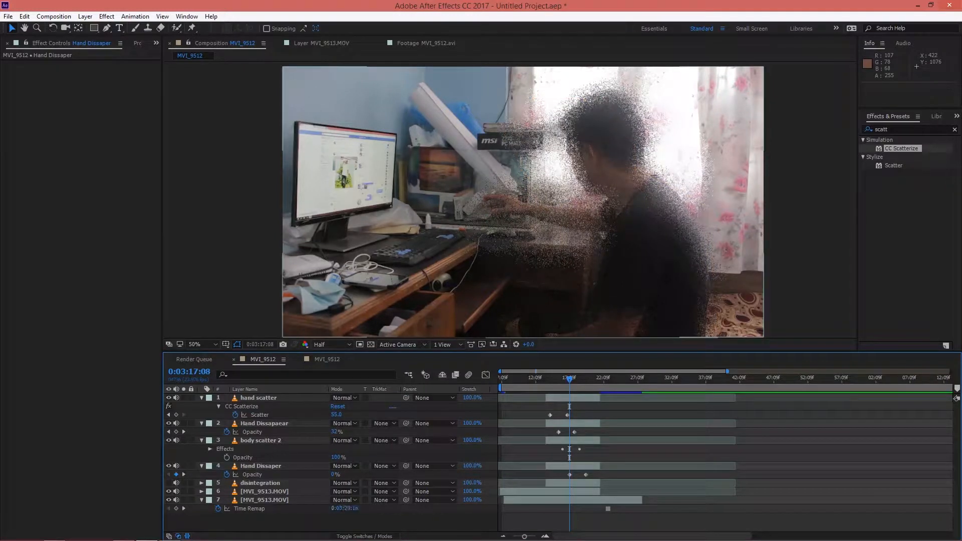
# Rename the time-remapped MVI_9513.MOV layer as "Background"
pyautogui.click(264, 492)
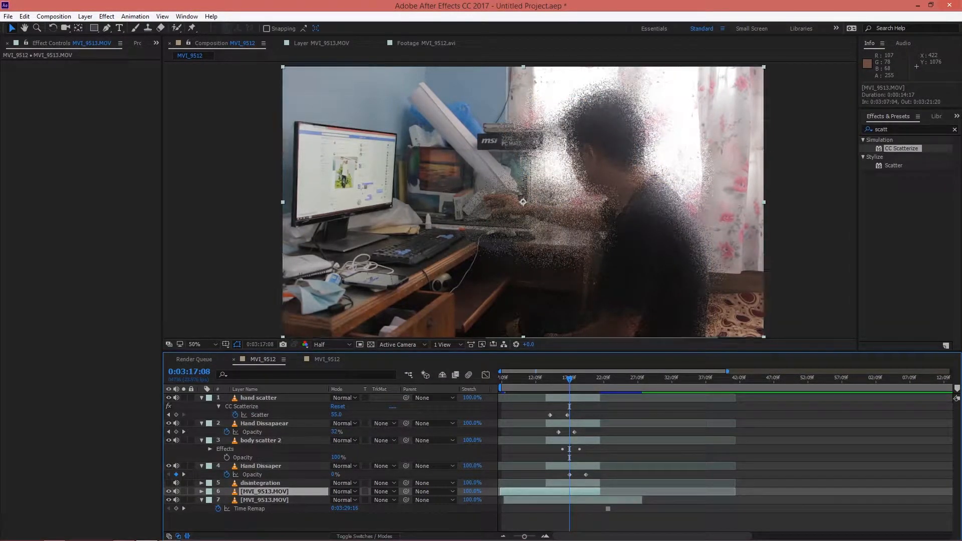
pyautogui.click(264, 499)
pyautogui.press('Return')
pyautogui.write('Ba')
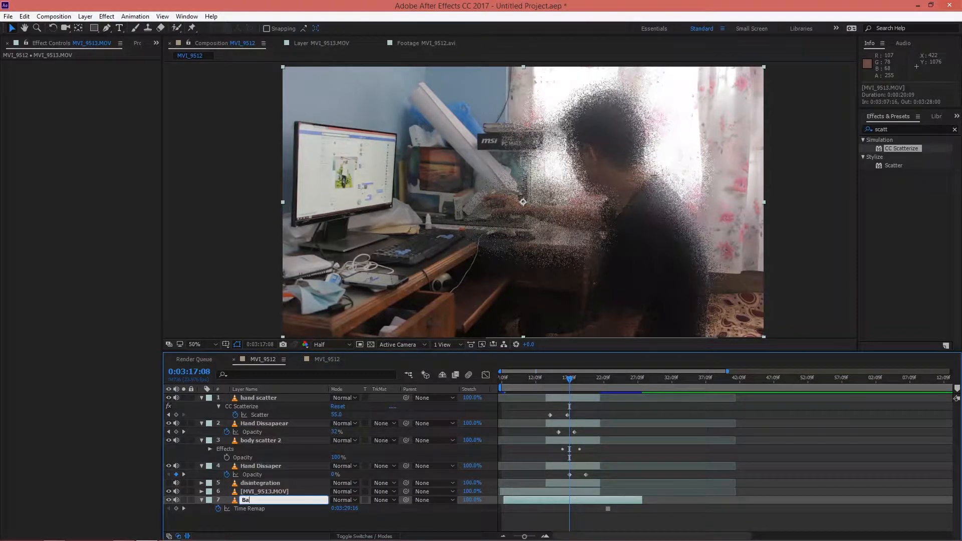
pyautogui.write('ckground')
pyautogui.press('Return')
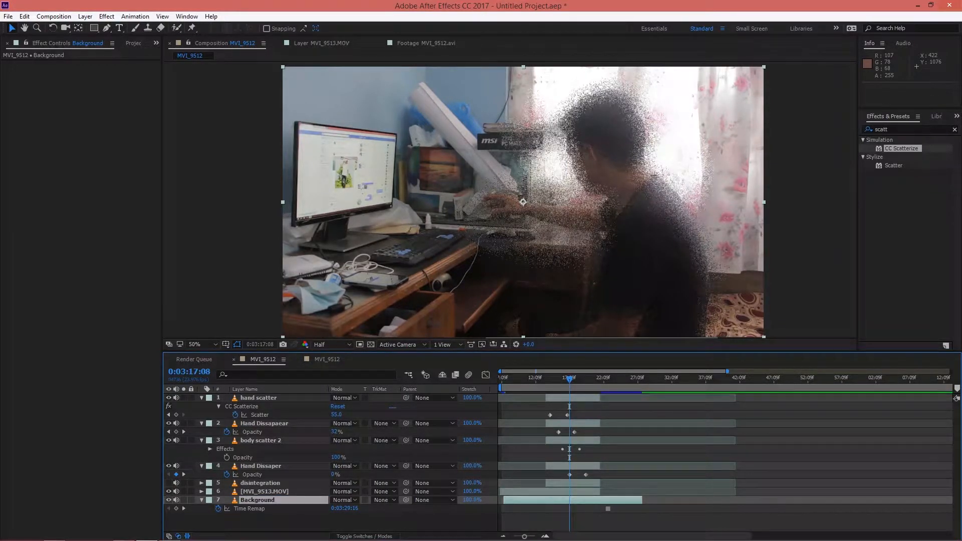
# Keyframe the remaining MVI_9513.MOV layer's opacity from 100% at 0:03:15:06 to 0% at 0:03:16:23
pyautogui.click(264, 491)
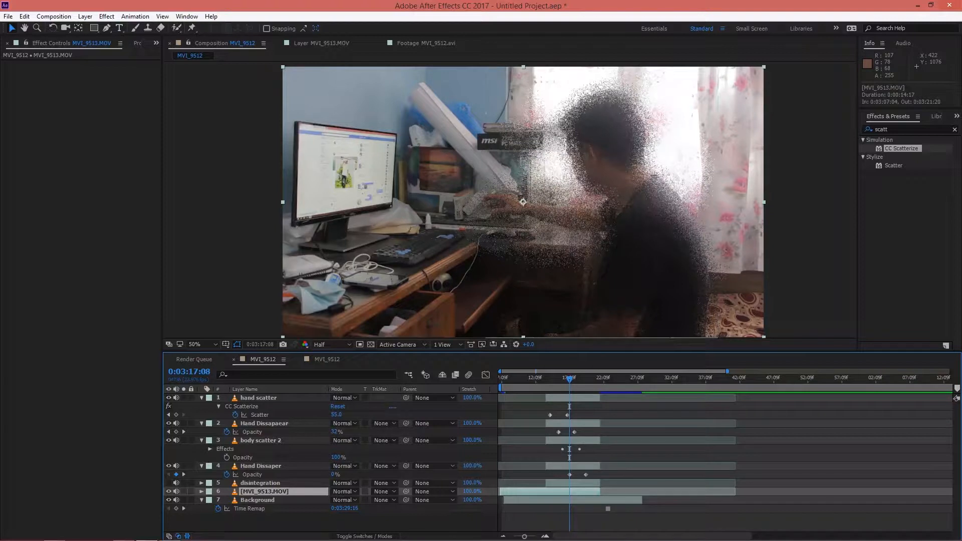
pyautogui.moveTo(570, 380); pyautogui.dragTo(555, 380)
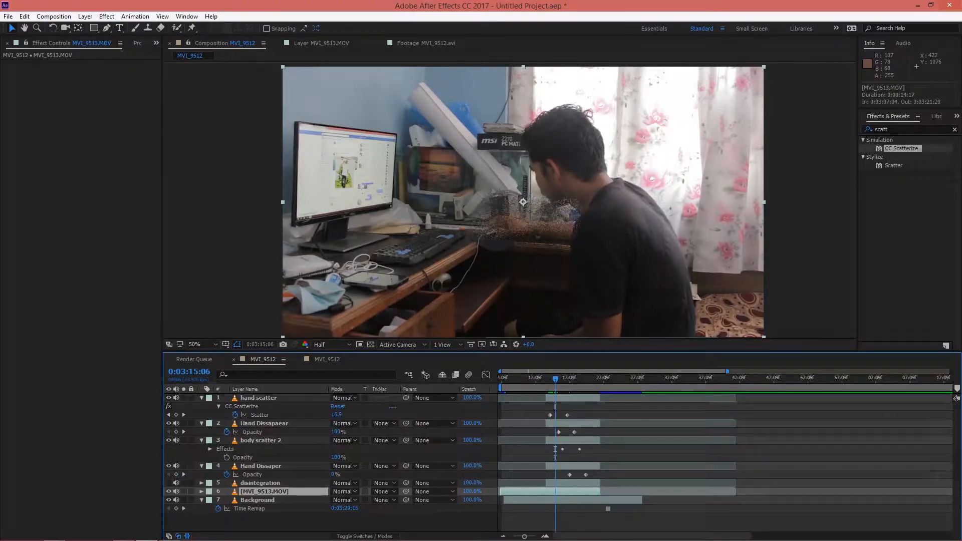
pyautogui.press('t')
pyautogui.click(226, 500)
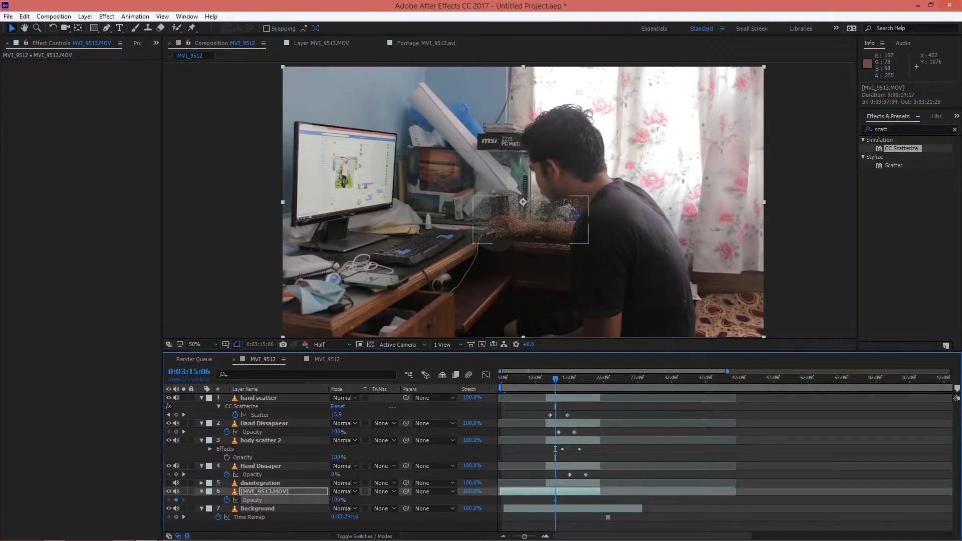
pyautogui.press('space')
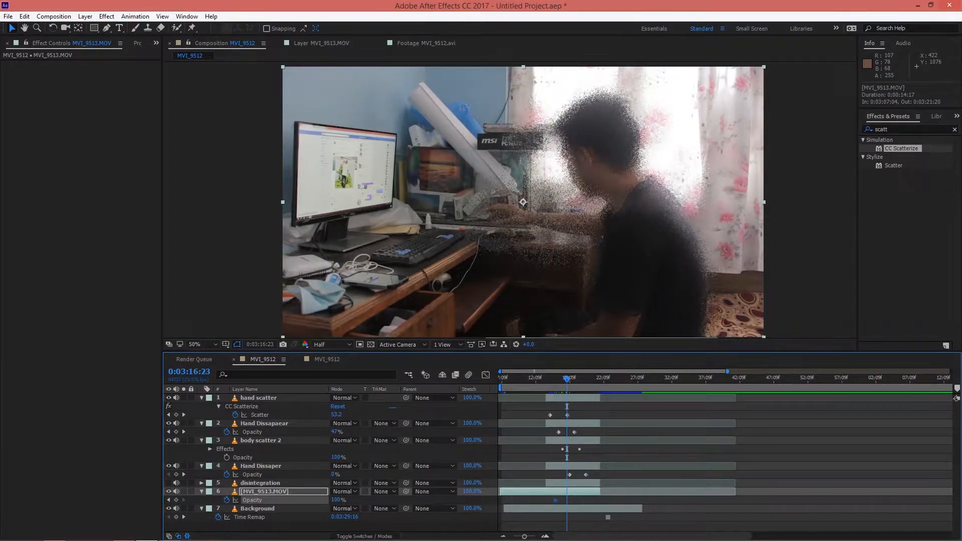
pyautogui.write('0')
pyautogui.press('Return')
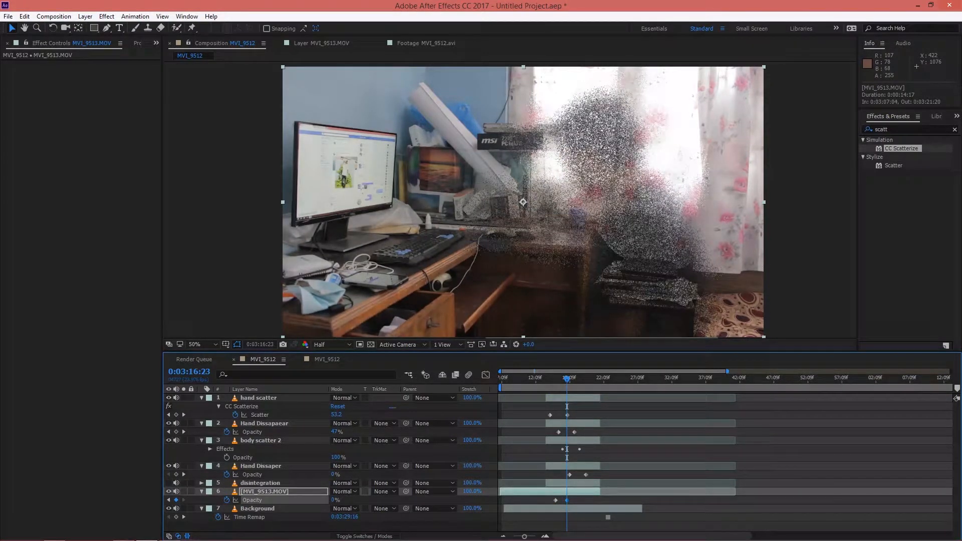
# Move the MVI_9513.MOV layer's 0% opacity keyframe earlier to 0:03:16:05
pyautogui.press('j')
pyautogui.press('j')
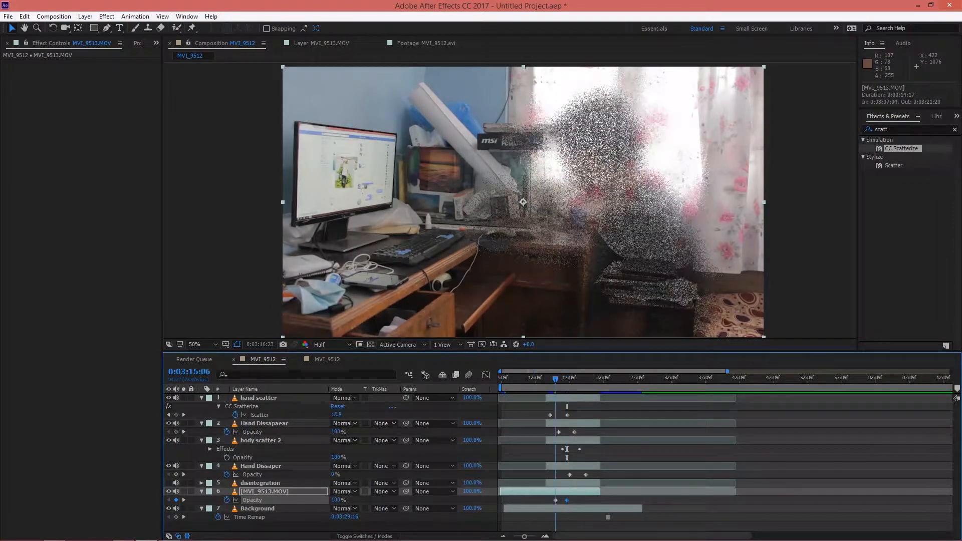
pyautogui.moveTo(555, 380); pyautogui.dragTo(558, 379)
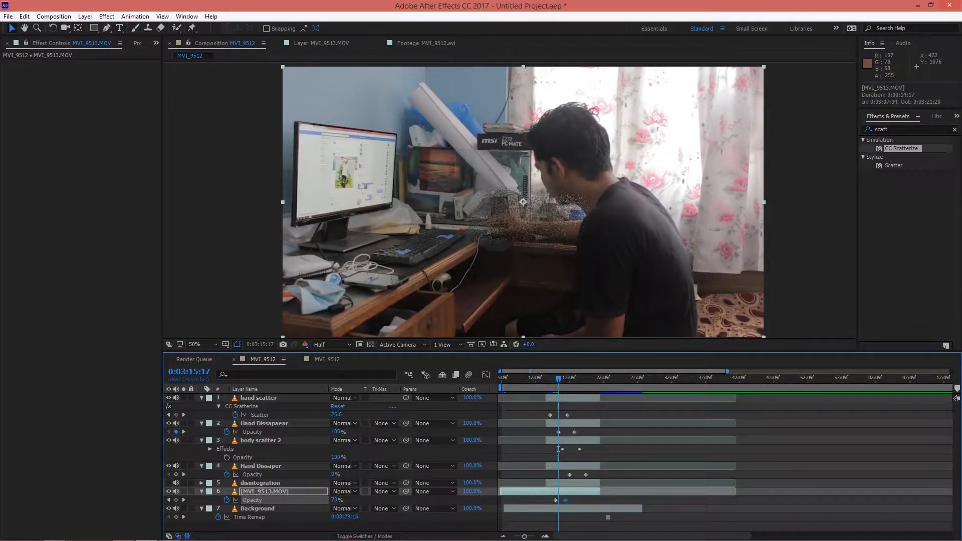
pyautogui.moveTo(566, 500); pyautogui.dragTo(561, 501)
pyautogui.moveTo(559, 379); pyautogui.dragTo(564, 380)
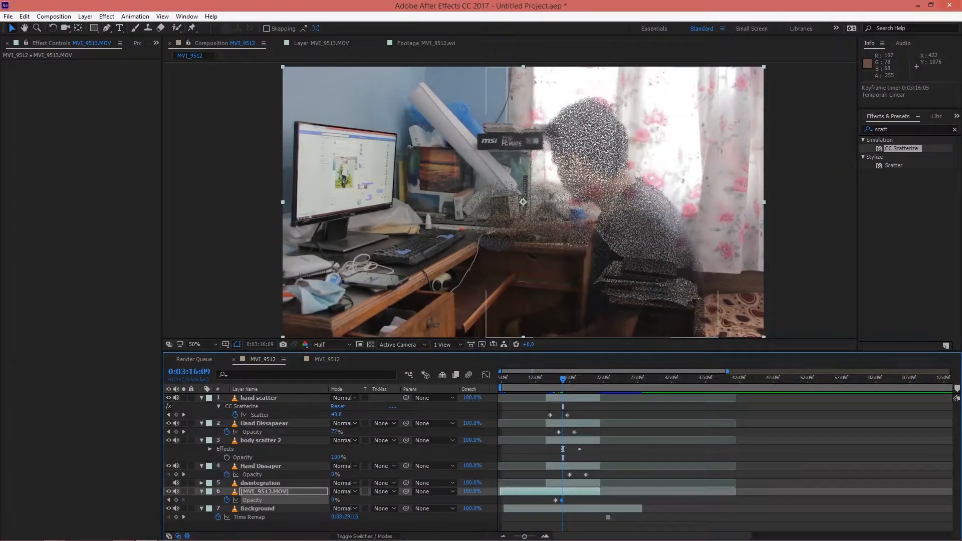
# Shift the Hand Dissaper layer's first opacity keyframe slightly earlier in time
pyautogui.click(261, 440)
pyautogui.click(261, 466)
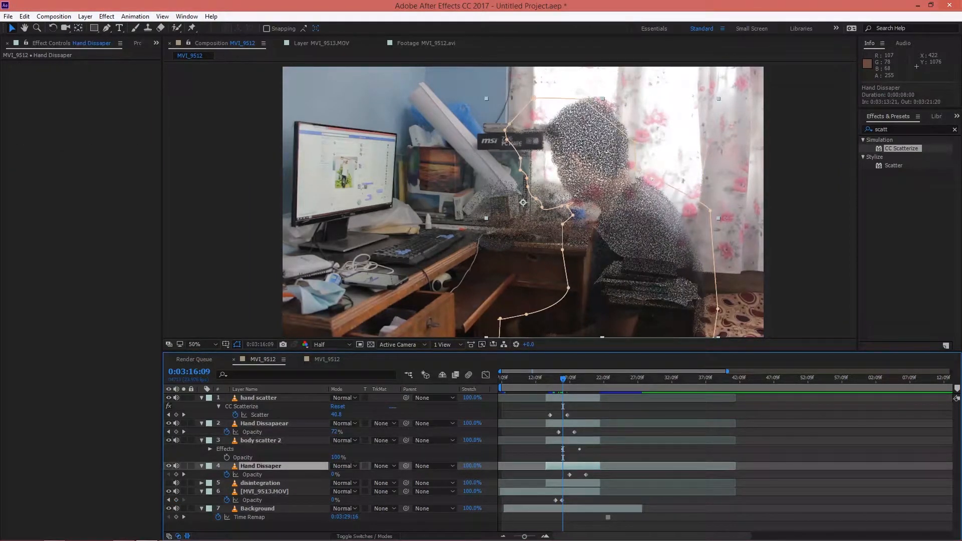
pyautogui.moveTo(563, 379); pyautogui.dragTo(566, 379)
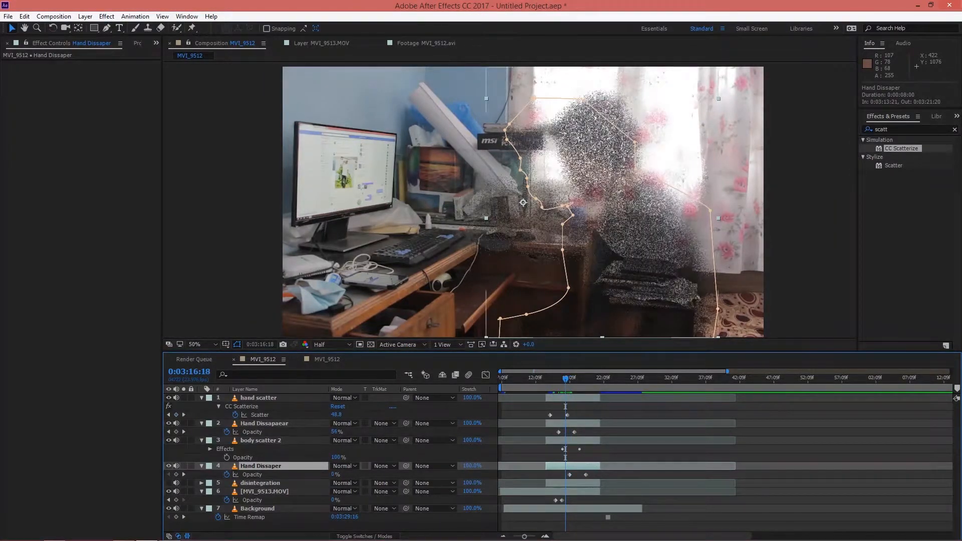
pyautogui.moveTo(569, 474); pyautogui.dragTo(564, 474)
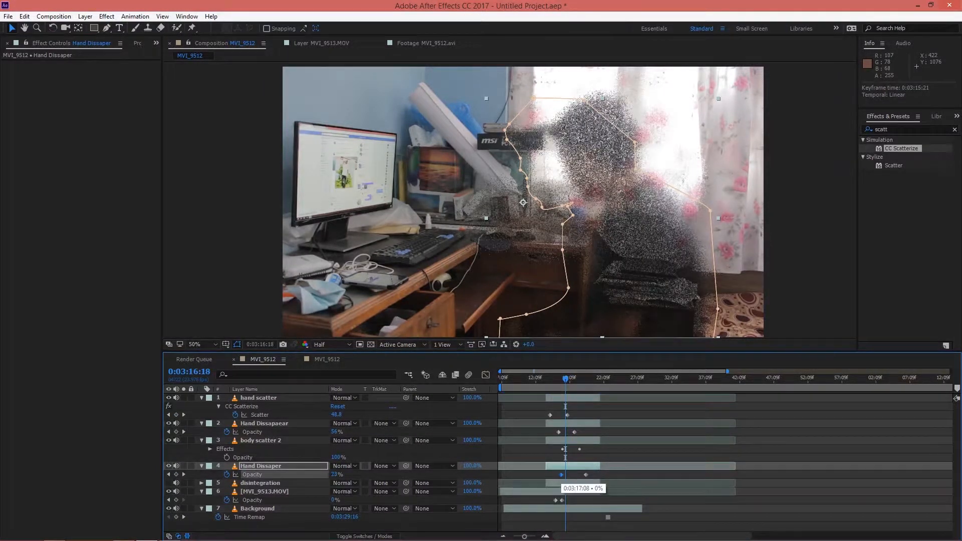
# Rename the Hand Dissaper layer as "Body Dissapear"
pyautogui.press('Return')
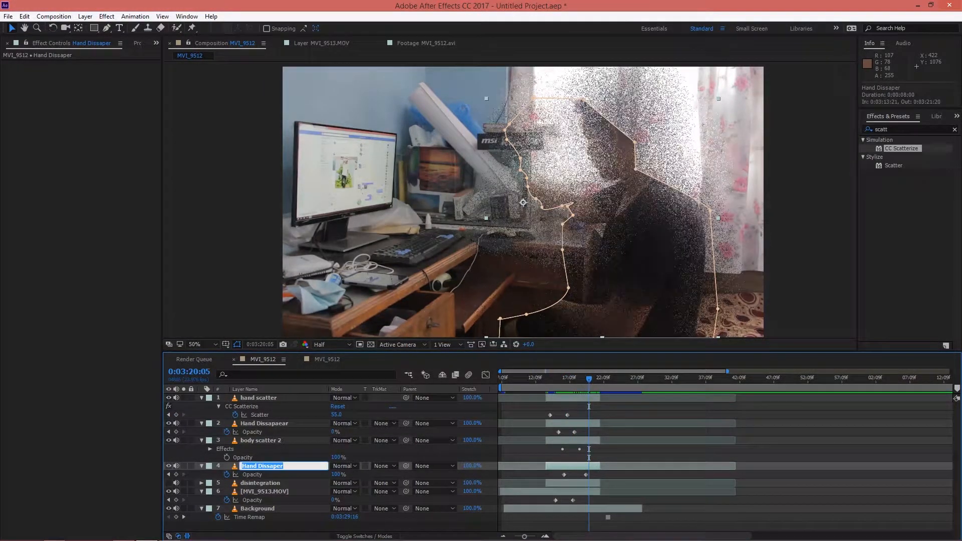
pyautogui.write('Body Dissapear')
pyautogui.press('Return')
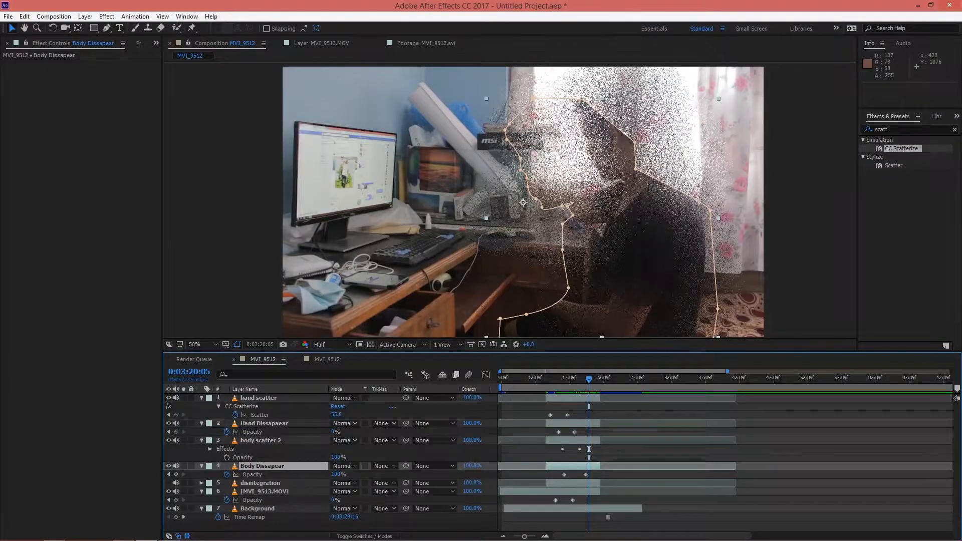
# Set the Body Dissapear layer's opacity keyframe at 0:03:19:18 to 0% and collapse the layer's properties
pyautogui.write('j')
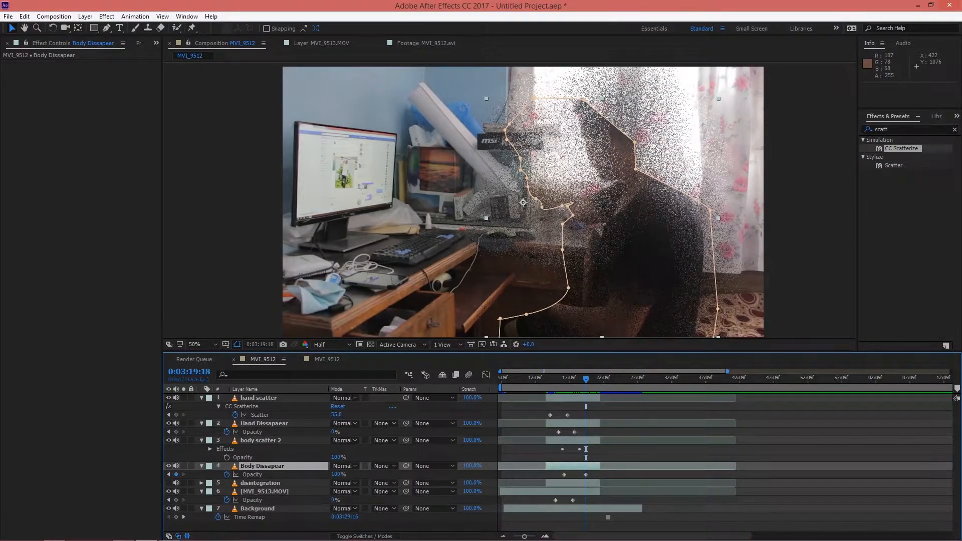
pyautogui.write('0')
pyautogui.press('Return')
pyautogui.press('F2')
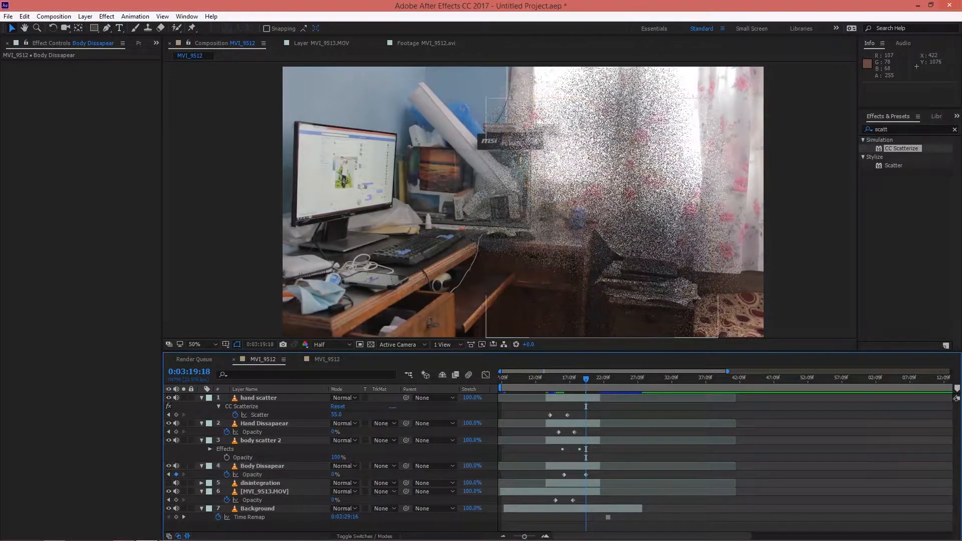
pyautogui.moveTo(586, 379); pyautogui.dragTo(551, 379)
pyautogui.click(262, 465)
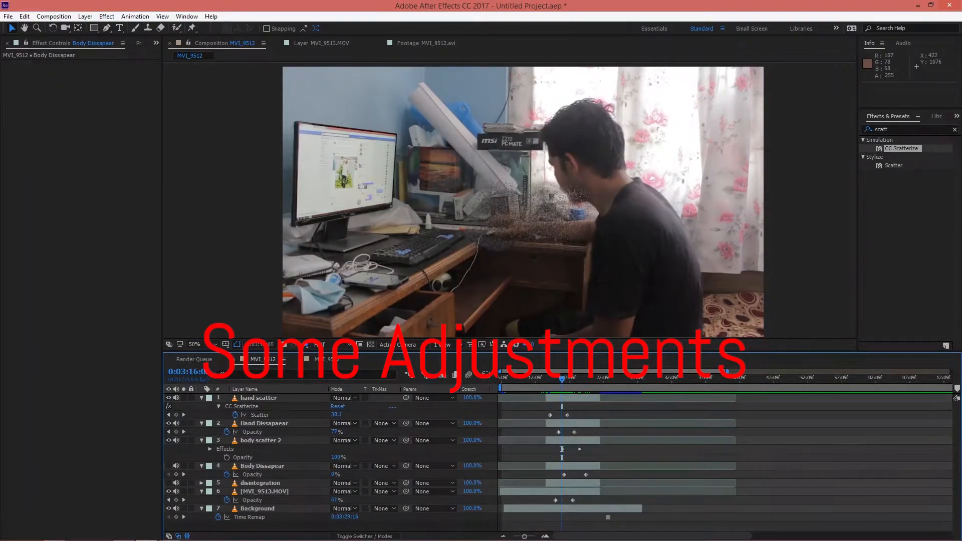
pyautogui.click(202, 465)
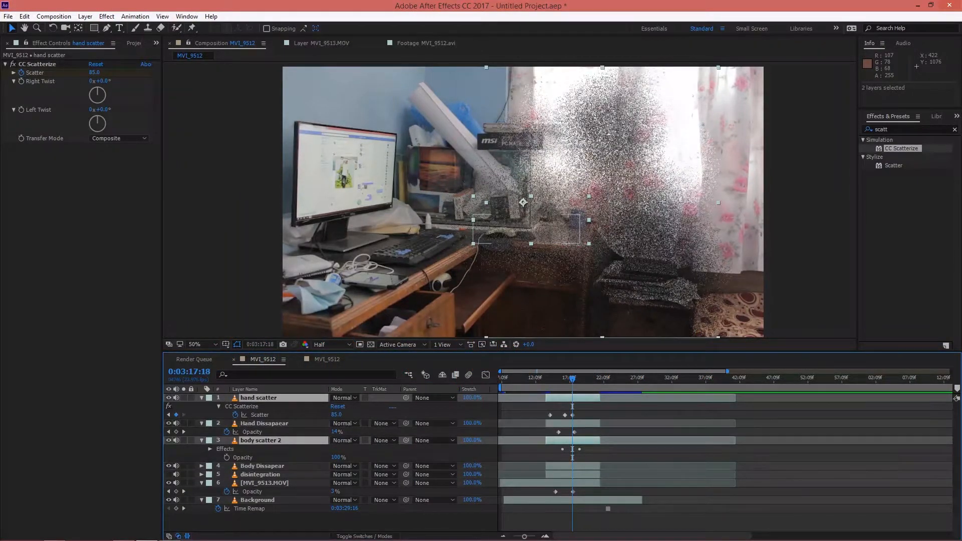
# Pre-compose the hand scatter, Hand Dissapaear, body scatter 2 and Body Dissapear layers together and preview the disintegration
pyautogui.keyDown('ctrl'); pyautogui.click(262, 465); pyautogui.keyUp('ctrl')
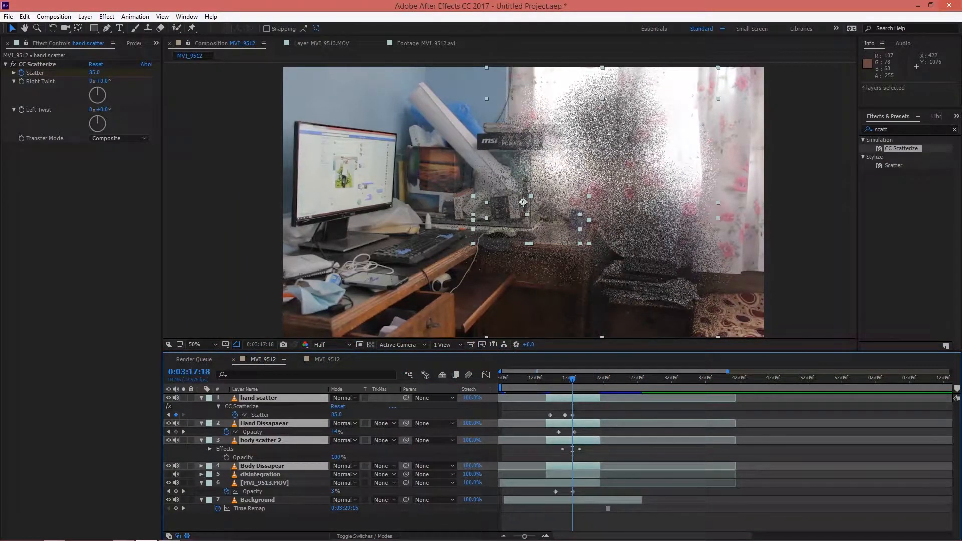
pyautogui.rightClick(262, 465)
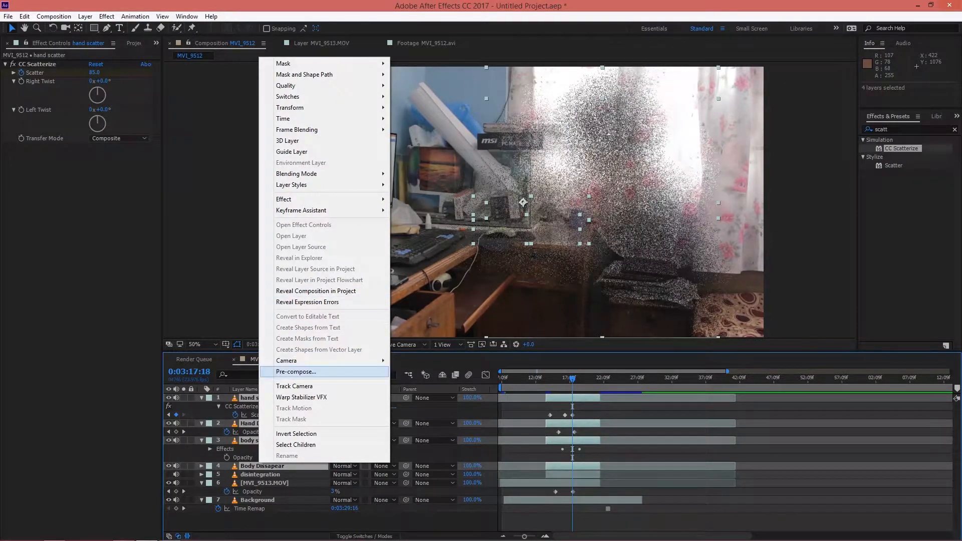
pyautogui.click(281, 367)
pyautogui.click(462, 293)
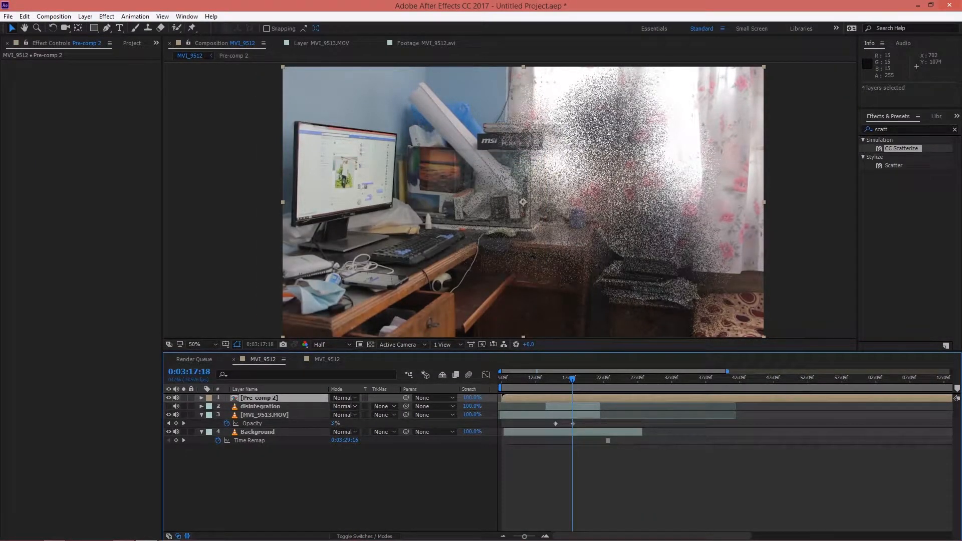
pyautogui.moveTo(559, 380); pyautogui.dragTo(559, 379)
pyautogui.press('space')
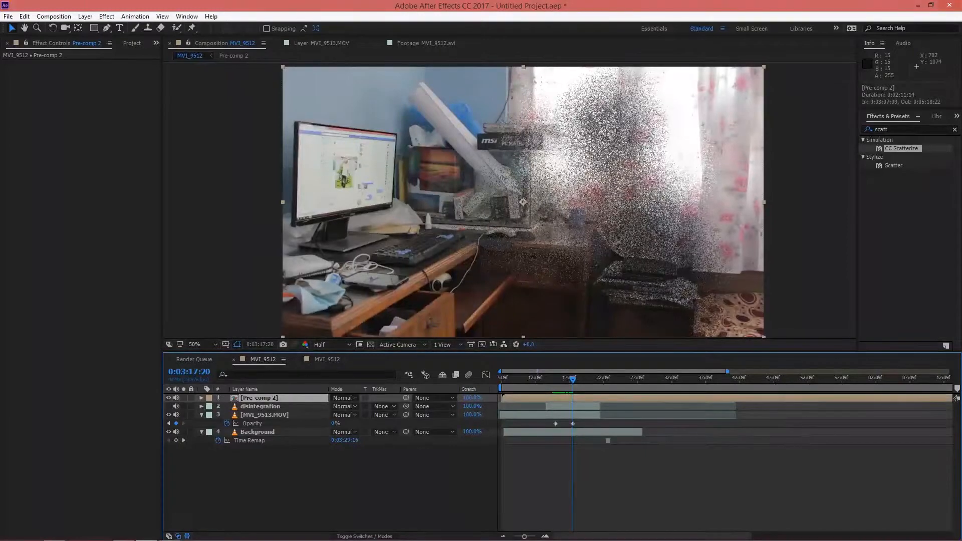
# Animate Pre-comp 2's opacity to fade from 100% at 0:03:17:20 to nearly transparent at 0:03:18:23
pyautogui.press('t')
pyautogui.click(226, 406)
pyautogui.click(580, 380)
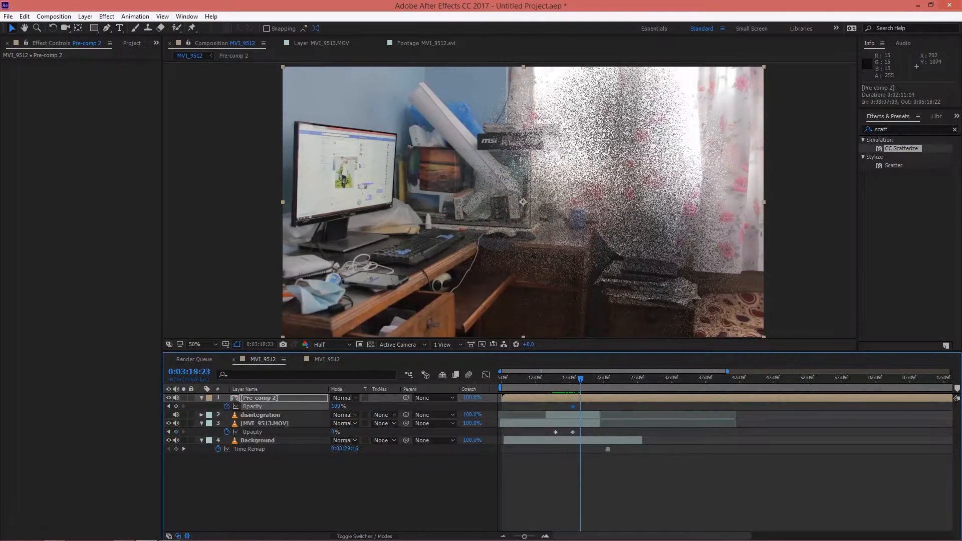
pyautogui.moveTo(336, 406); pyautogui.dragTo(281, 407)
pyautogui.moveTo(581, 380); pyautogui.dragTo(574, 379)
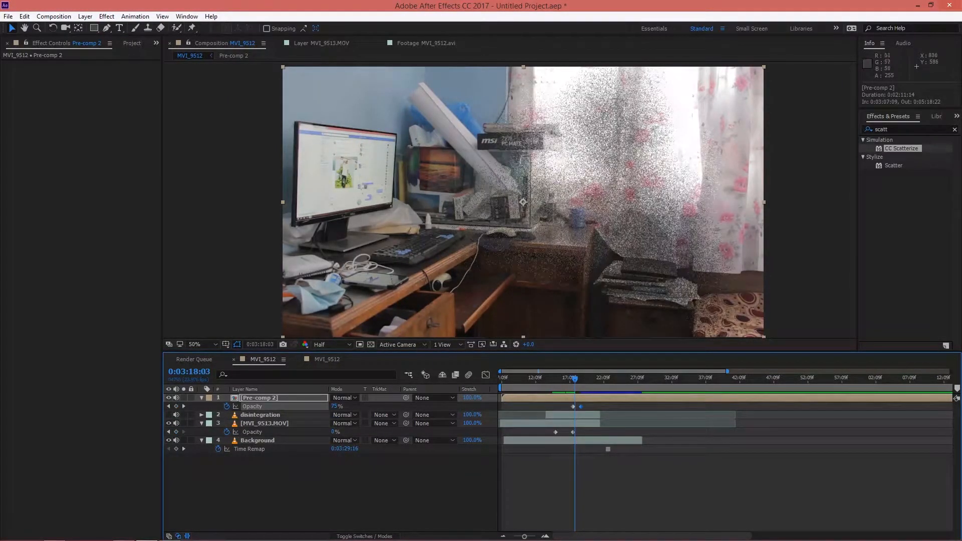
# Open Pre-comp 2 and shift the hand scatter layer's last Scatter keyframe to 0:03:20:10
pyautogui.doubleClick(259, 398)
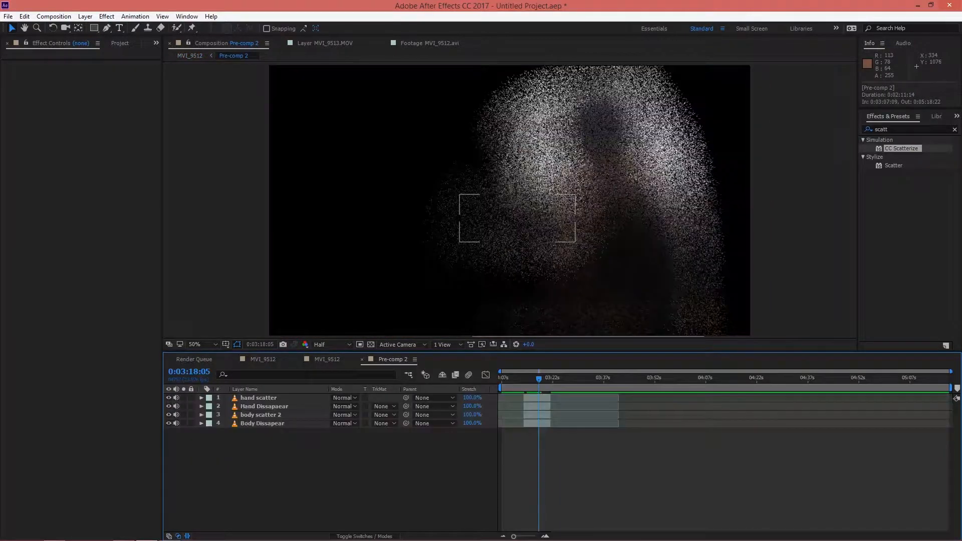
pyautogui.click(259, 398)
pyautogui.press('t')
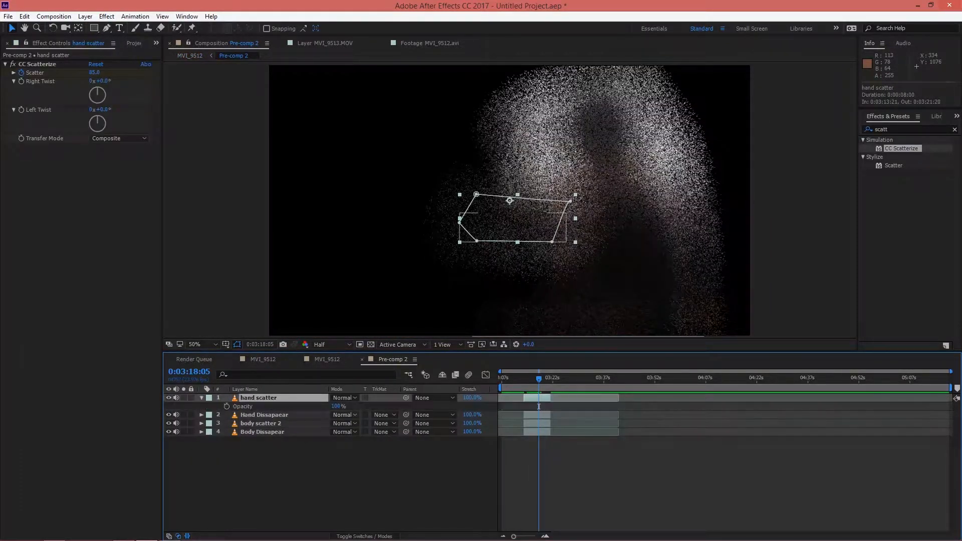
pyautogui.press('u')
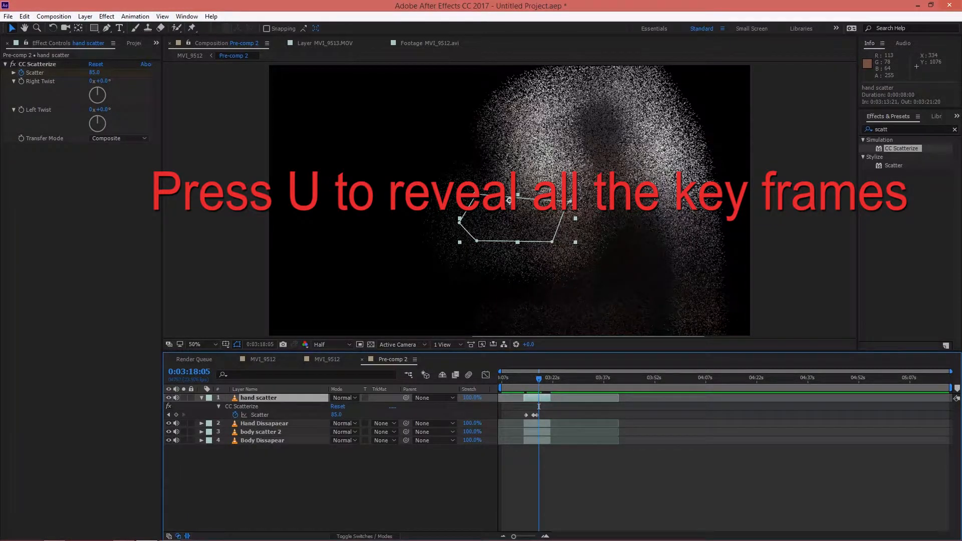
pyautogui.moveTo(536, 415); pyautogui.dragTo(546, 415)
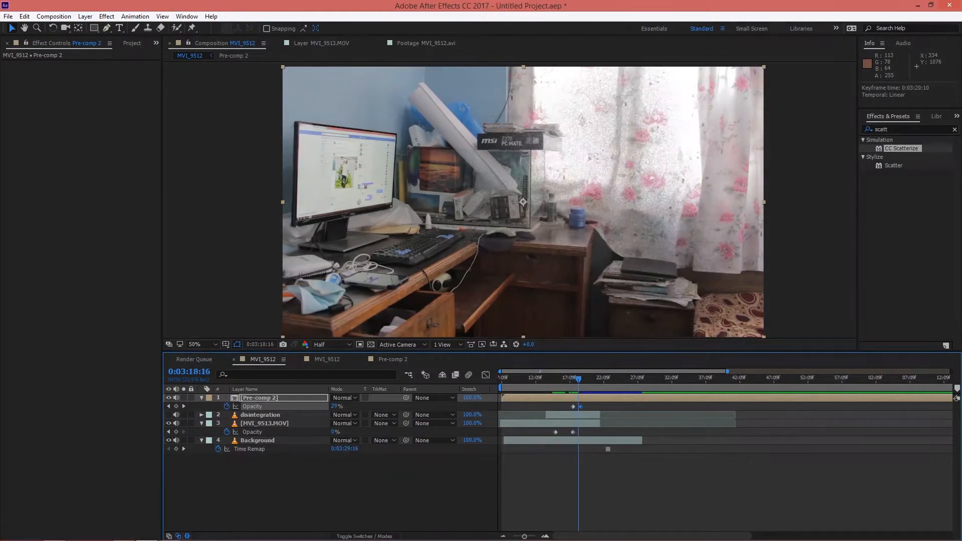
# Preview the disintegration in the MVI_9512 composition and collapse the layers' revealed keyframe properties
pyautogui.moveTo(582, 380); pyautogui.dragTo(562, 379)
pyautogui.press('space')
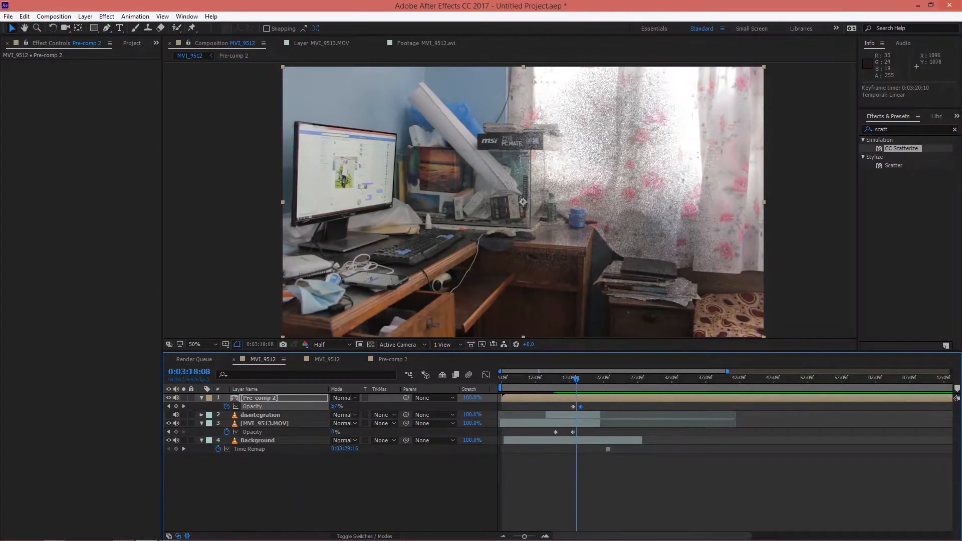
pyautogui.moveTo(576, 379); pyautogui.dragTo(576, 379)
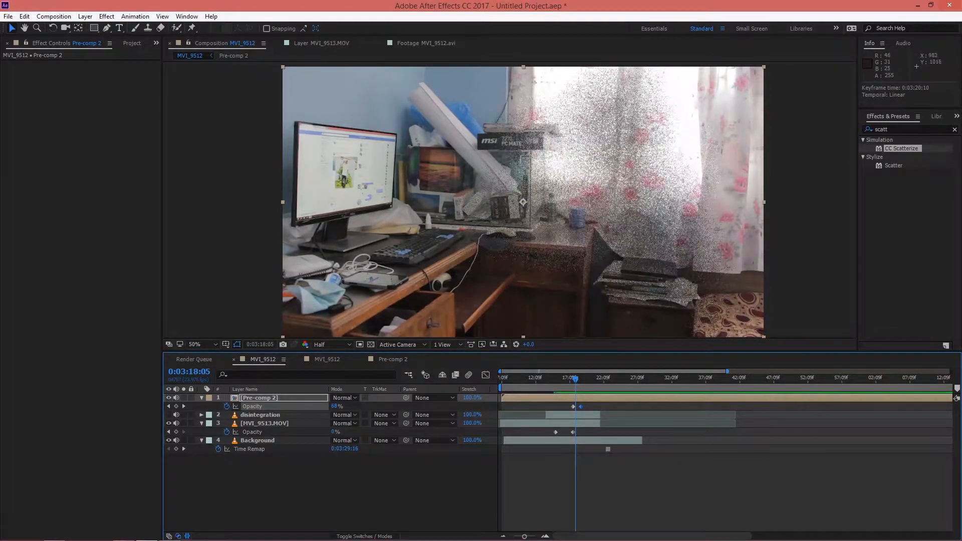
pyautogui.press('F2')
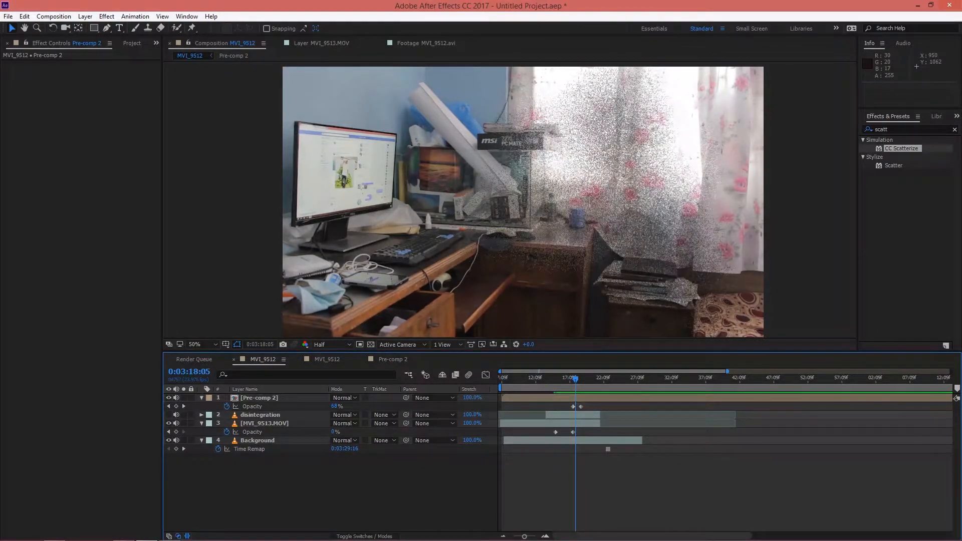
pyautogui.press('u')
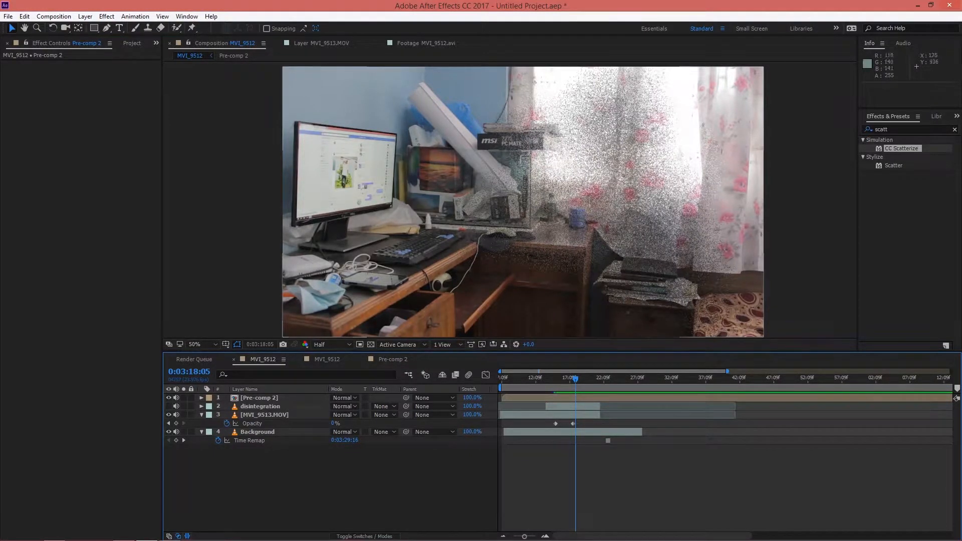
pyautogui.press('u')
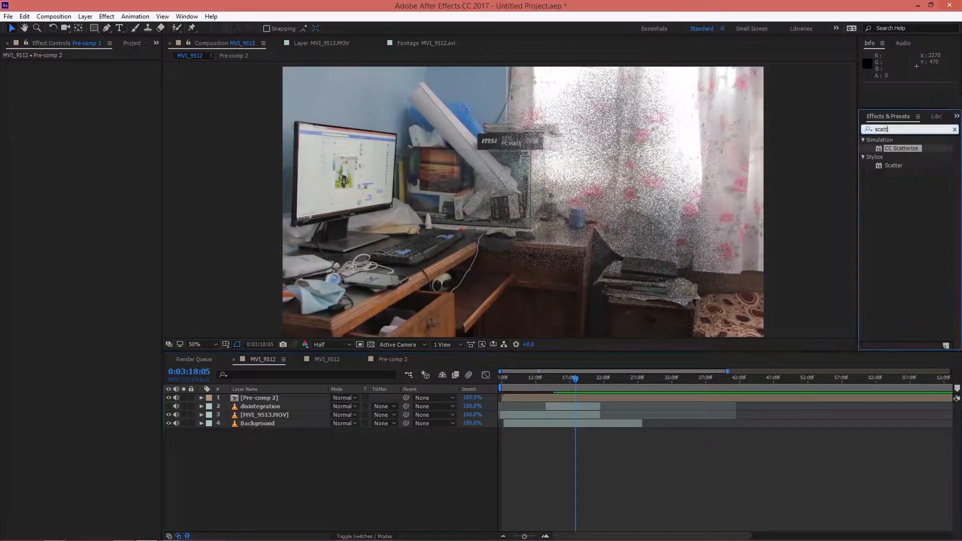
# Add a new cyan solid layer above Pre-comp 2 in the MVI_9512 composition
pyautogui.rightClick(371, 381)
pyautogui.moveTo(396, 386)
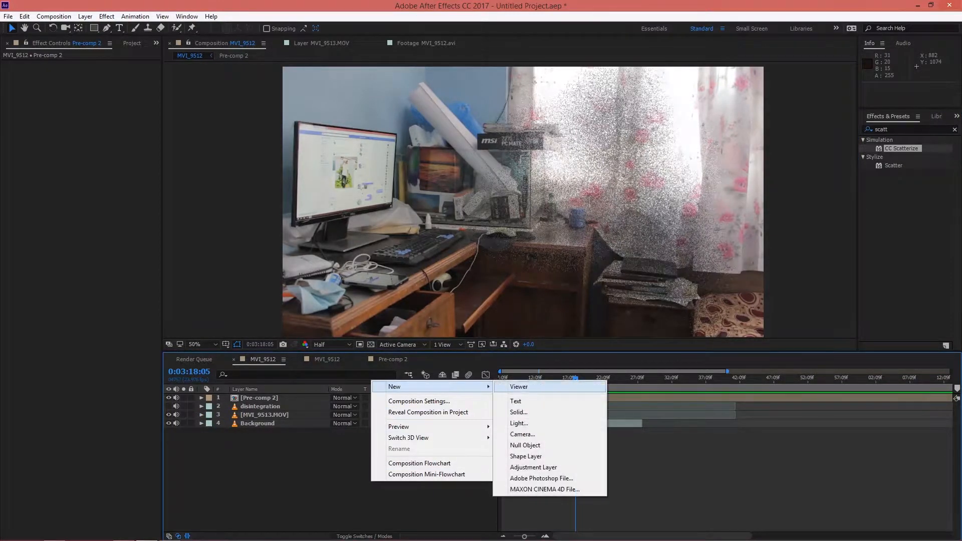
pyautogui.click(506, 412)
pyautogui.press('Return')
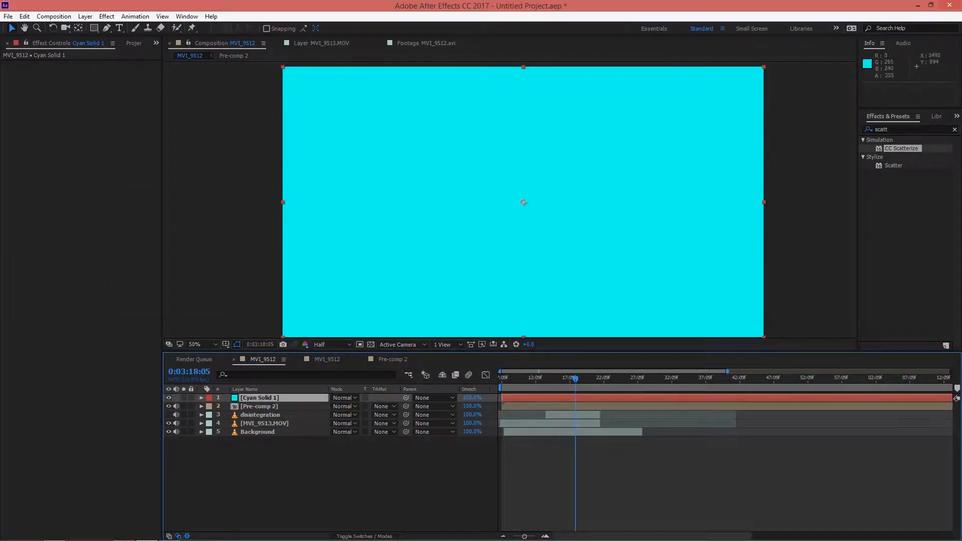
# Search the effects for "partic" and apply CC Particle World to the cyan solid
pyautogui.click(876, 129)
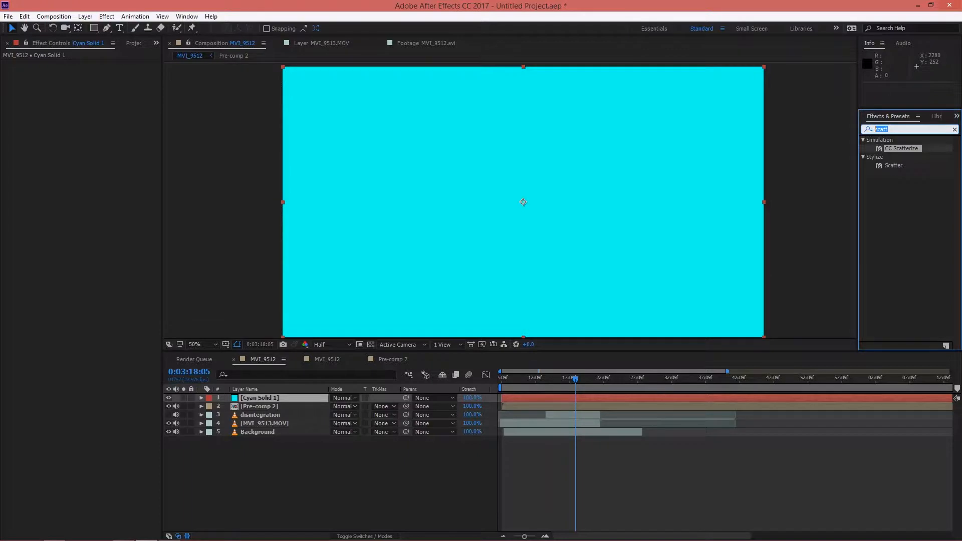
pyautogui.write('partic')
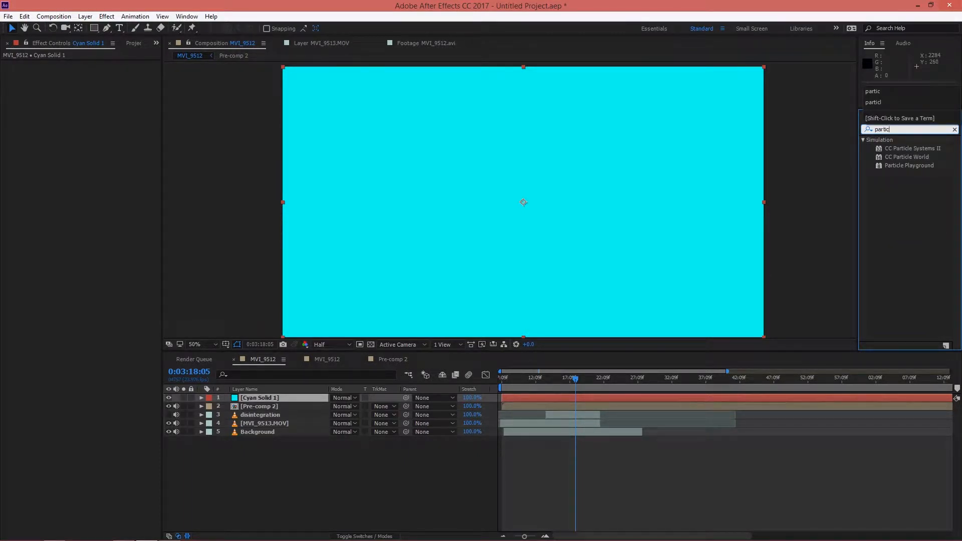
pyautogui.moveTo(906, 157); pyautogui.dragTo(275, 398)
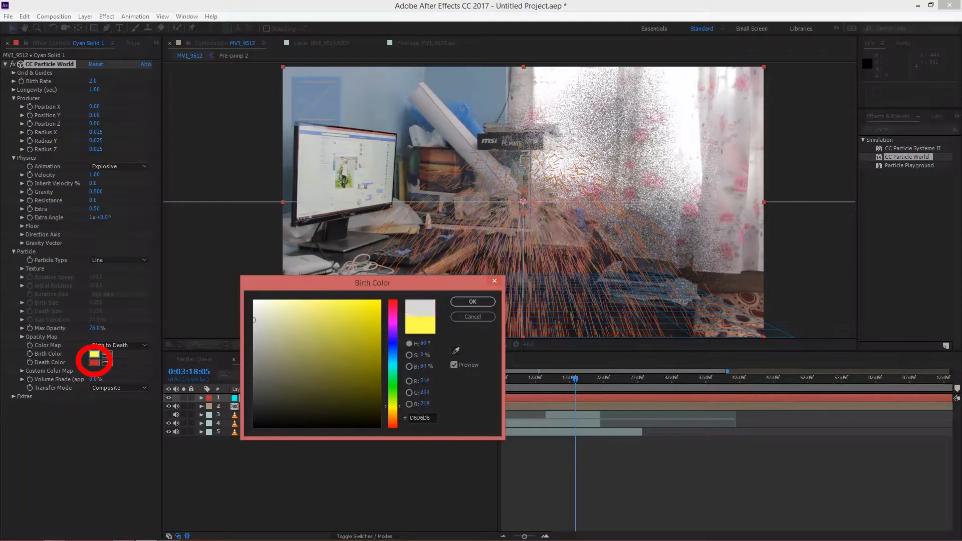
# Set the particles' birth color to black and death color to grey, with Faded Sphere as particle type
pyautogui.press('Return')
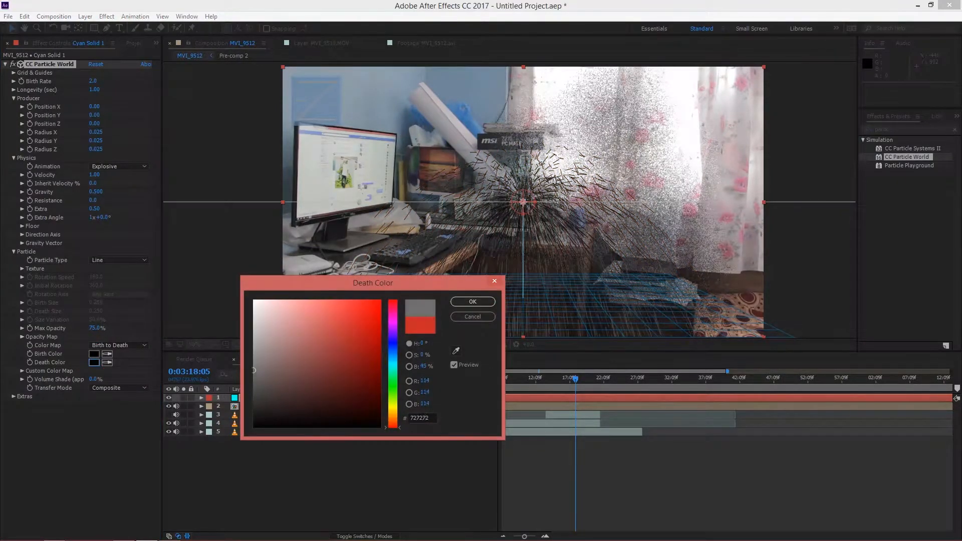
pyautogui.click(473, 301)
pyautogui.click(100, 259)
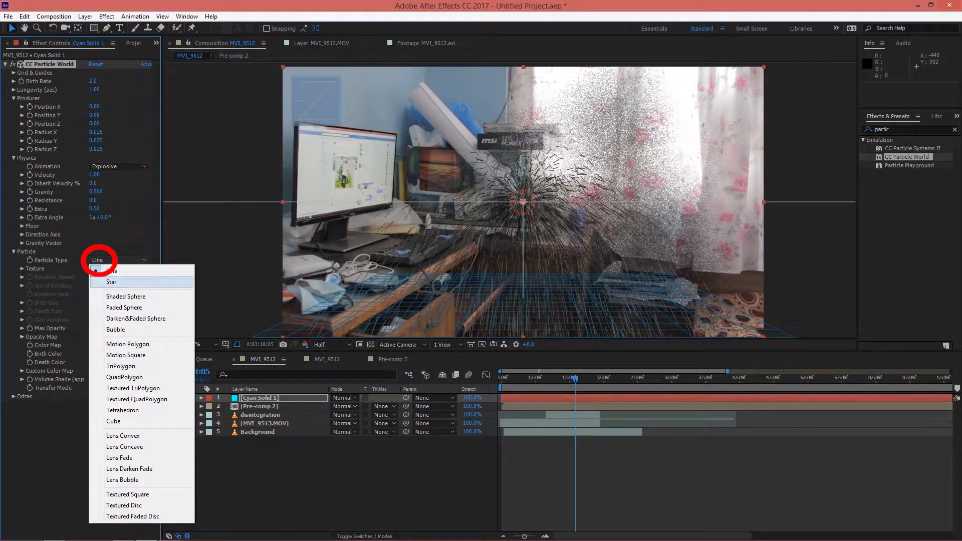
pyautogui.click(126, 297)
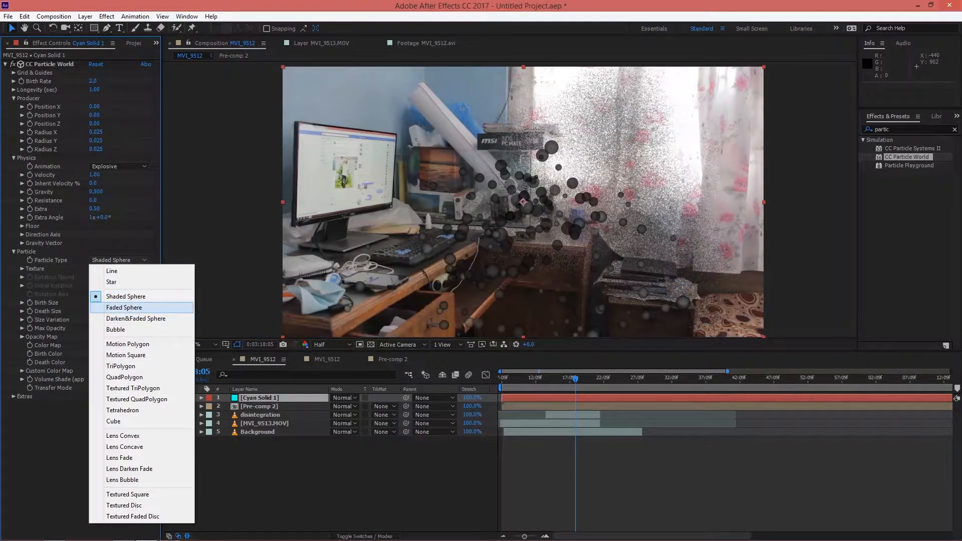
pyautogui.click(124, 307)
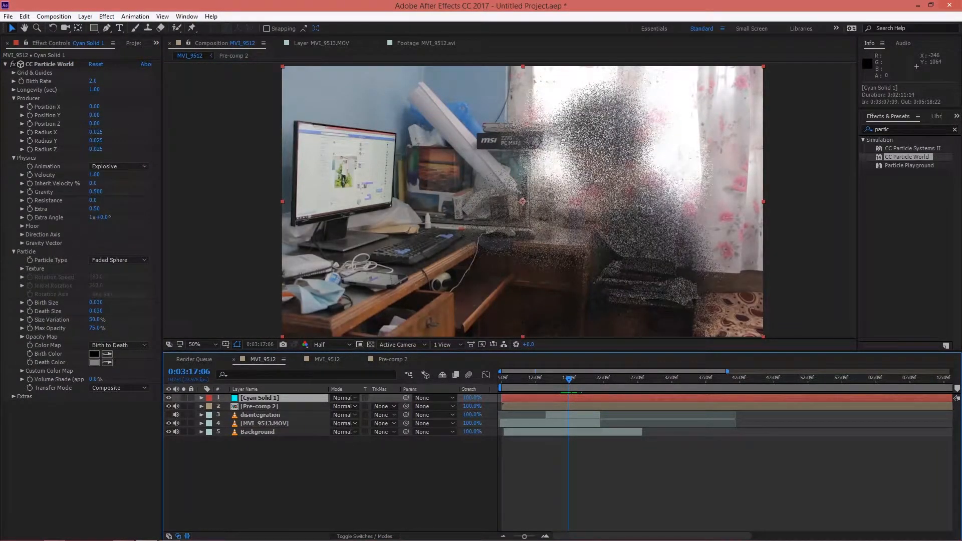
# Add keyframes at 0:03:17:06 for Birth Rate, producer Position and Radius, Birth Size and Death Size, and reveal them on the solid
pyautogui.click(30, 107)
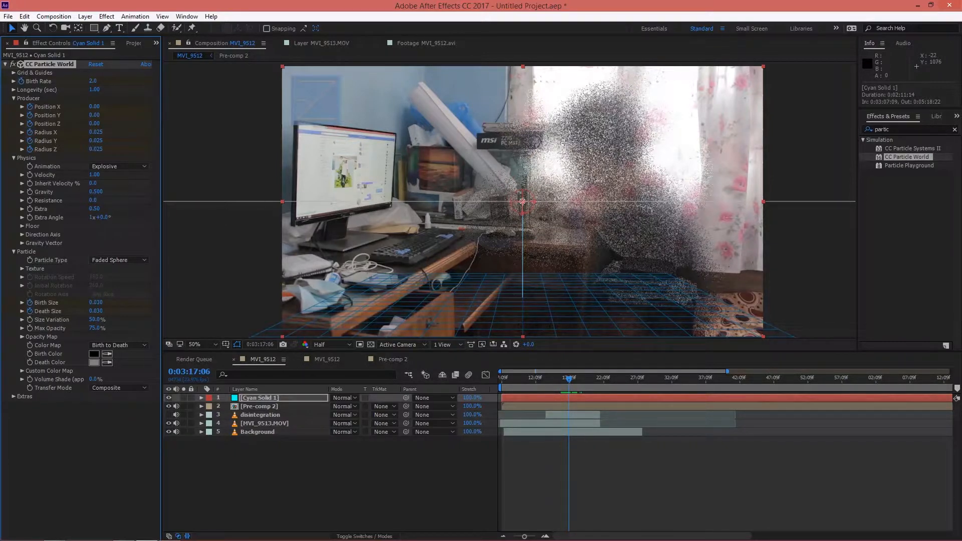
pyautogui.click(260, 398)
pyautogui.press('u')
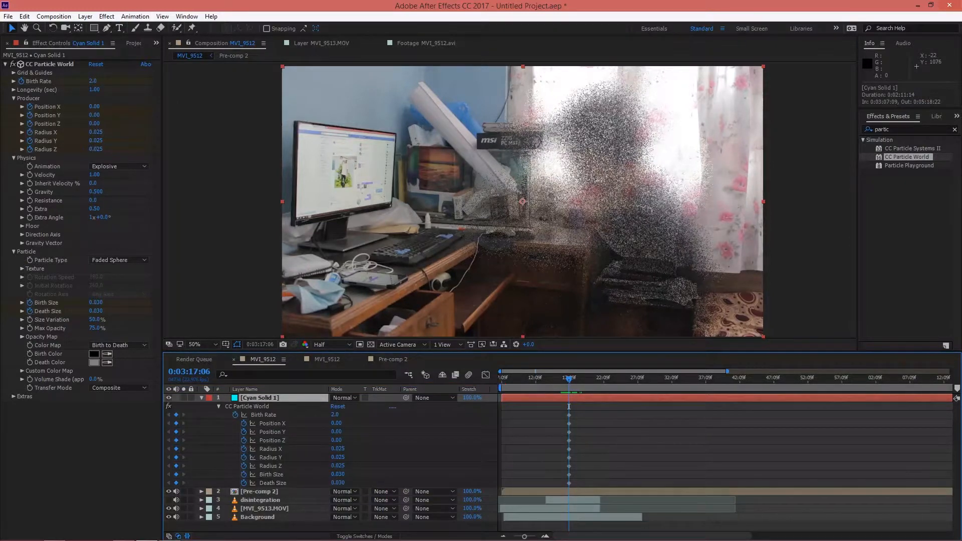
# Solo the Cyan Solid 1 layer and raise its Birth Rate keyframe at 0:03:17:06 to about 91
pyautogui.write('5')
pyautogui.press('Return')
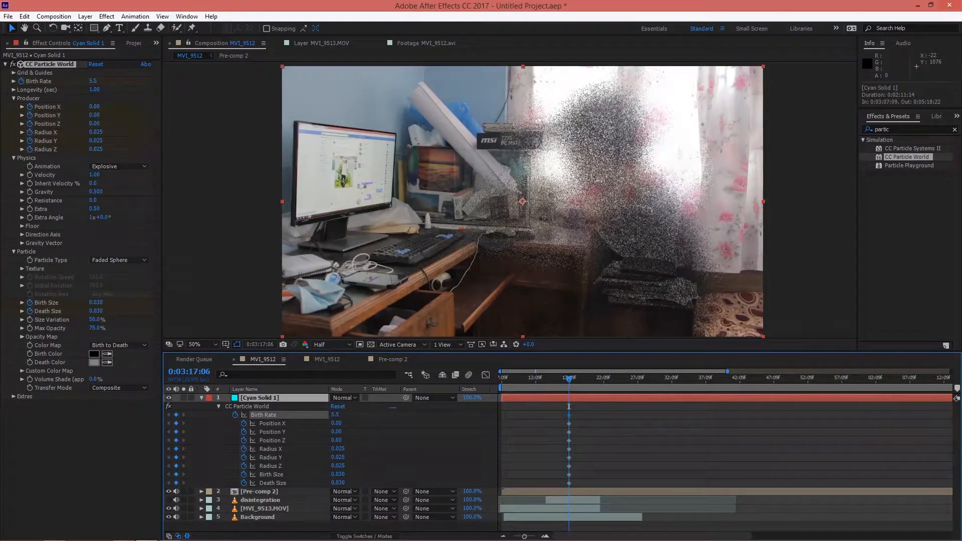
pyautogui.moveTo(337, 415); pyautogui.dragTo(352, 414)
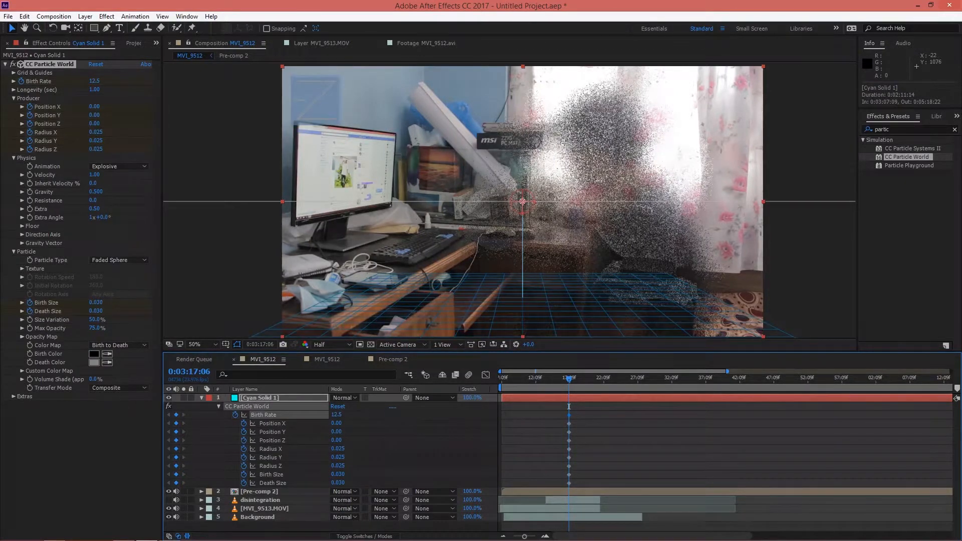
pyautogui.click(183, 398)
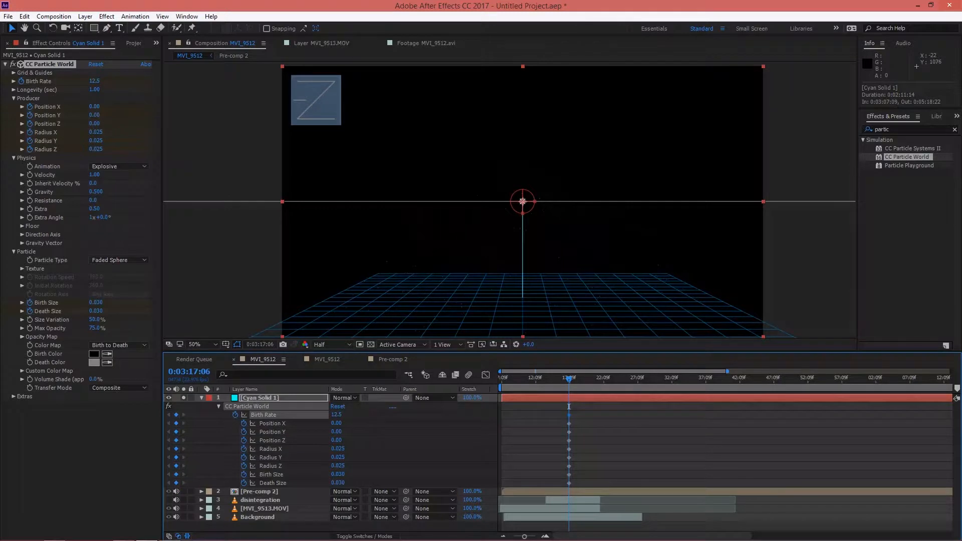
pyautogui.moveTo(336, 415); pyautogui.dragTo(345, 415)
# Add a Birth Rate keyframe of 0 at 0:03:19:09 on the particle solid
pyautogui.moveTo(568, 406); pyautogui.dragTo(583, 406)
pyautogui.click(337, 414)
pyautogui.write('0')
pyautogui.press('Return')
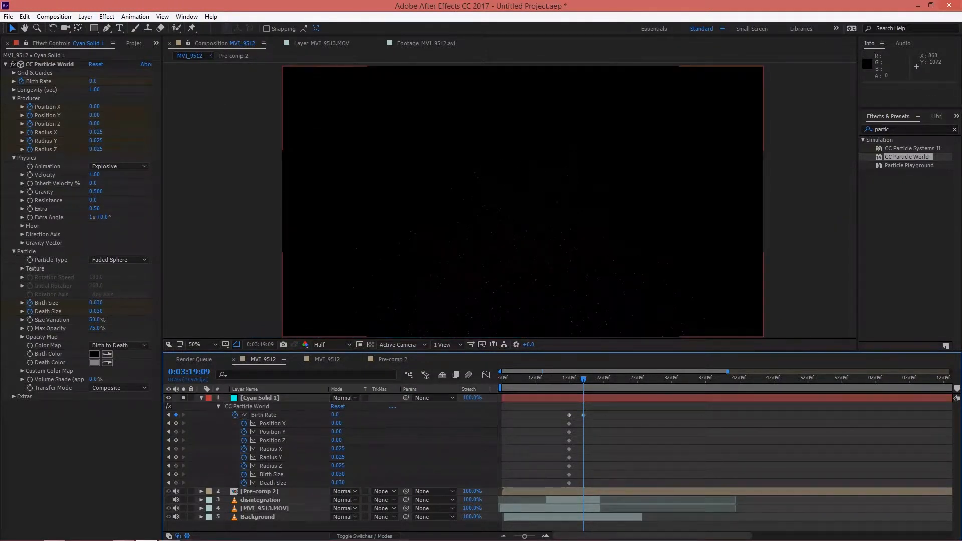
# Preview the particle burst and step back through the frames to the first keyframes at 0:03:17:06
pyautogui.click(246, 406)
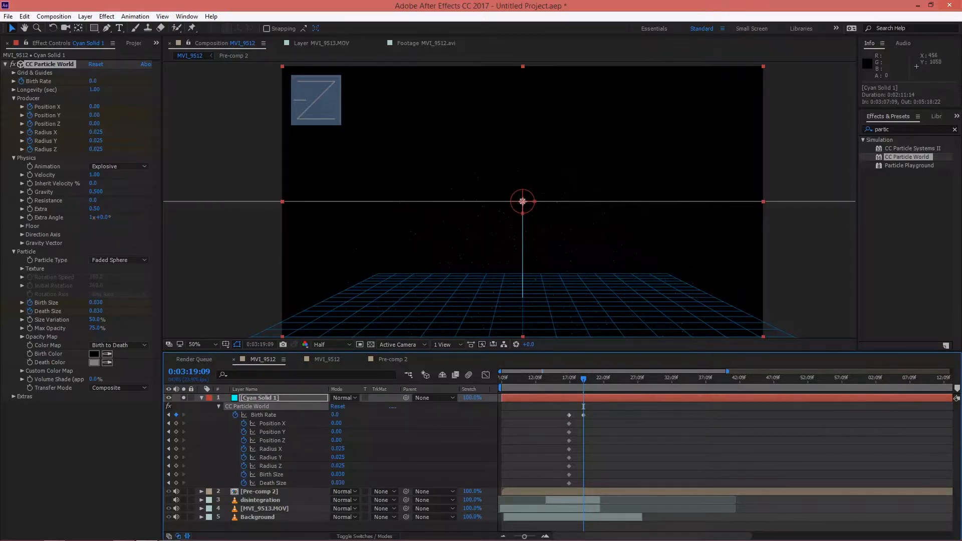
pyautogui.press('space')
pyautogui.press('pageup')
pyautogui.press('pageup')
pyautogui.press('pageup')
pyautogui.press('pageup')
pyautogui.press('pageup')
pyautogui.press('pageup')
pyautogui.press('pageup')
pyautogui.press('pageup')
pyautogui.press('pageup')
pyautogui.press('pageup')
pyautogui.press('pageup')
pyautogui.press('pageup')
pyautogui.press('pageup')
pyautogui.press('pageup')
pyautogui.press('pageup')
pyautogui.press('pageup')
pyautogui.moveTo(583, 407); pyautogui.dragTo(569, 406)
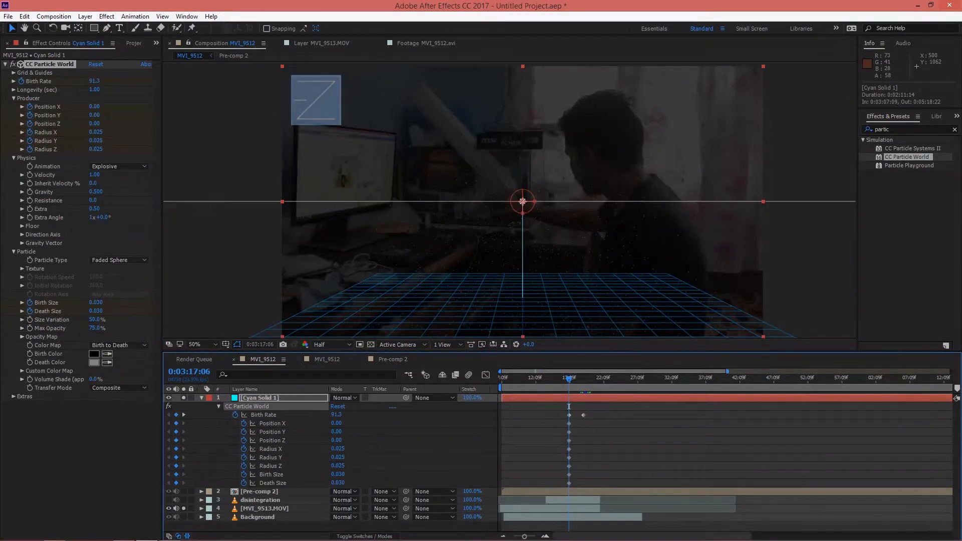
# Position the particle producer at X 0.19, Y -0.10, Z 0.75 with zero radii and set the animation to Direction Axis
pyautogui.moveTo(522, 201); pyautogui.dragTo(615, 193)
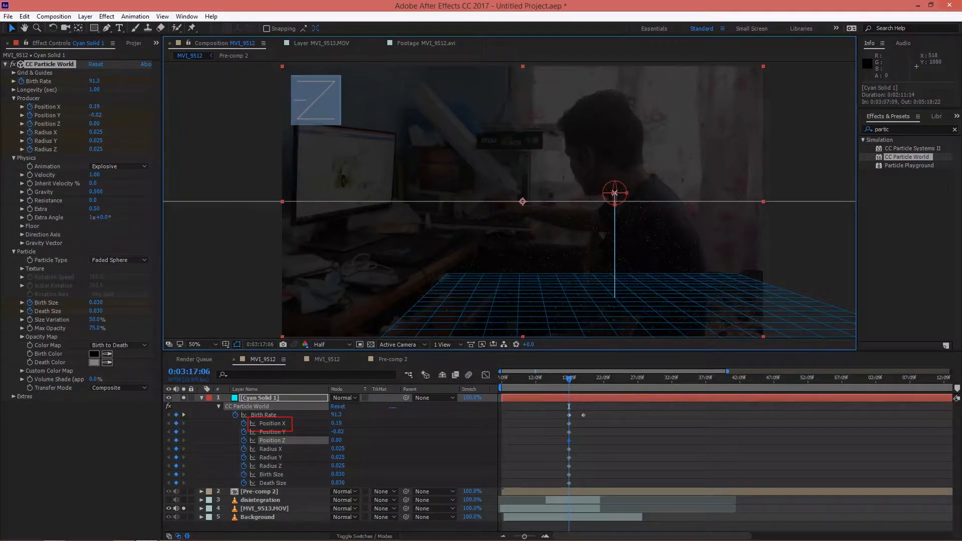
pyautogui.moveTo(337, 440)
pyautogui.mouseDown()
pyautogui.moveTo(363, 440)
pyautogui.moveTo(333, 431)
pyautogui.moveTo(325, 466)
pyautogui.moveTo(325, 457)
pyautogui.mouseUp()
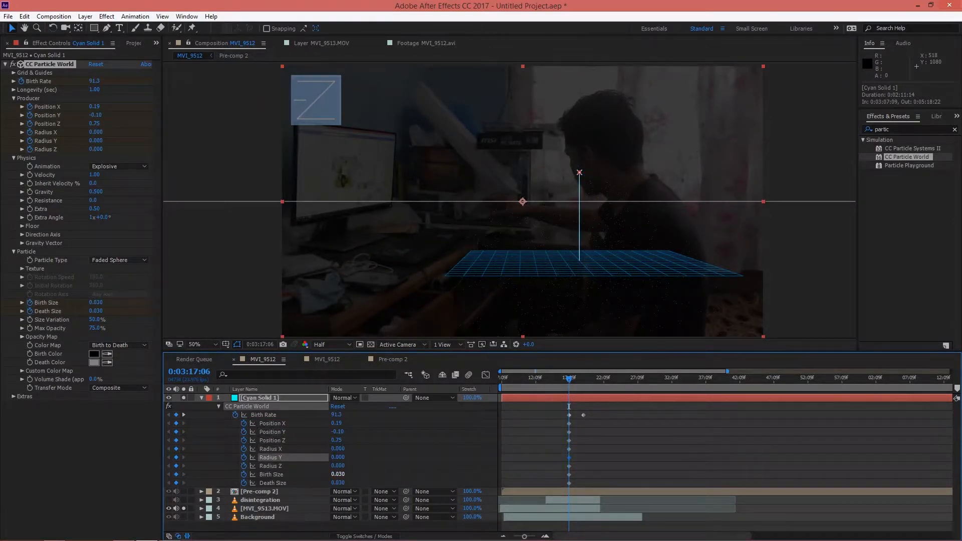
pyautogui.click(119, 166)
pyautogui.click(124, 188)
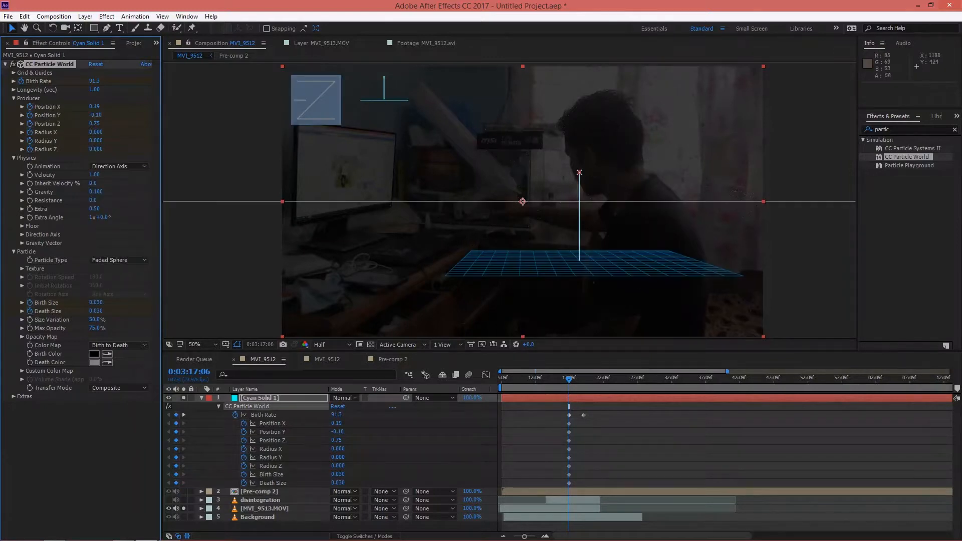
# Give the particles a bright blue birth color and a red death color
pyautogui.click(94, 354)
pyautogui.click(392, 348)
pyautogui.click(381, 300)
pyautogui.click(473, 301)
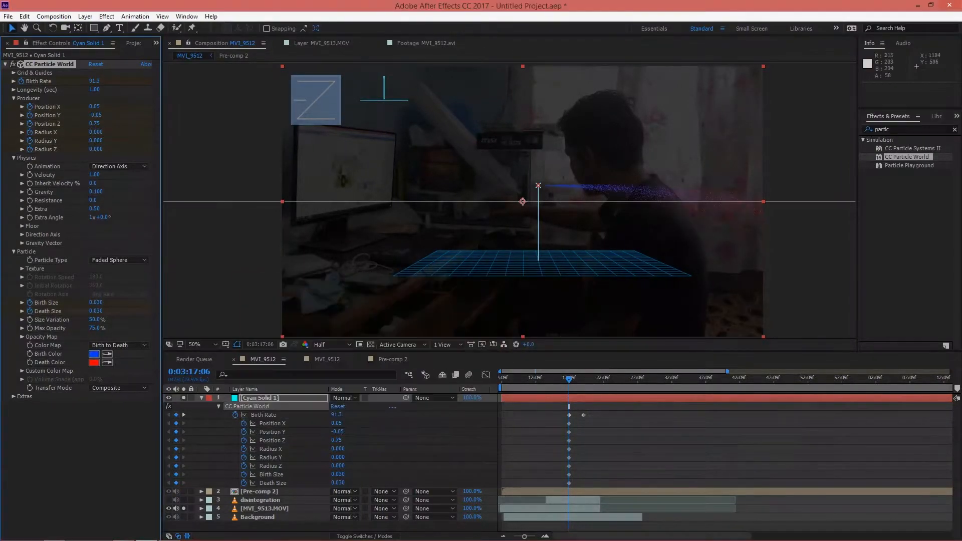
# Tilt the particle direction axis and rotate the Cyan Solid 1 layer to redirect the particle stream
pyautogui.moveTo(383, 80); pyautogui.dragTo(386, 103)
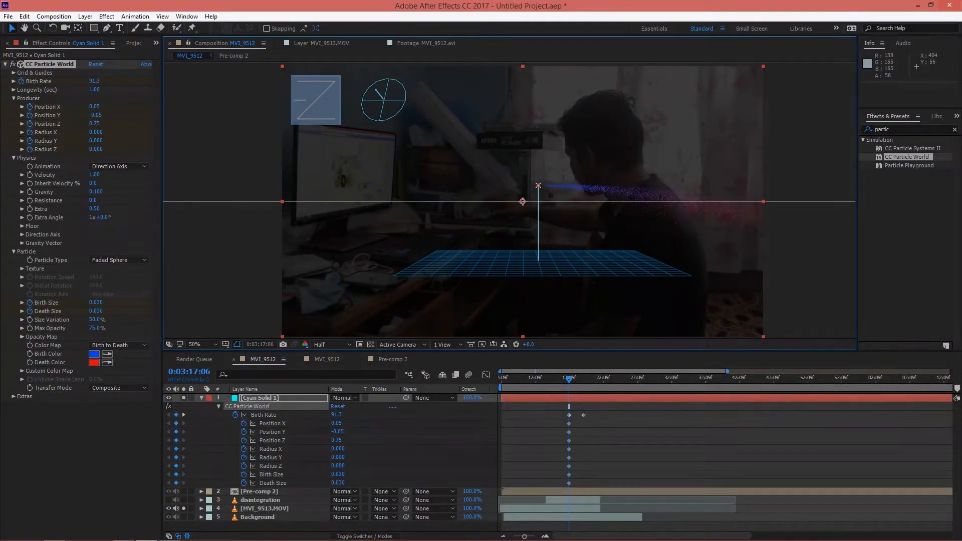
pyautogui.press('r')
pyautogui.moveTo(345, 406); pyautogui.dragTo(389, 406)
pyautogui.press('u')
# Set the producer's Radius X to 0.220 and the particles' Death Size to 0
pyautogui.moveTo(338, 448); pyautogui.dragTo(349, 448)
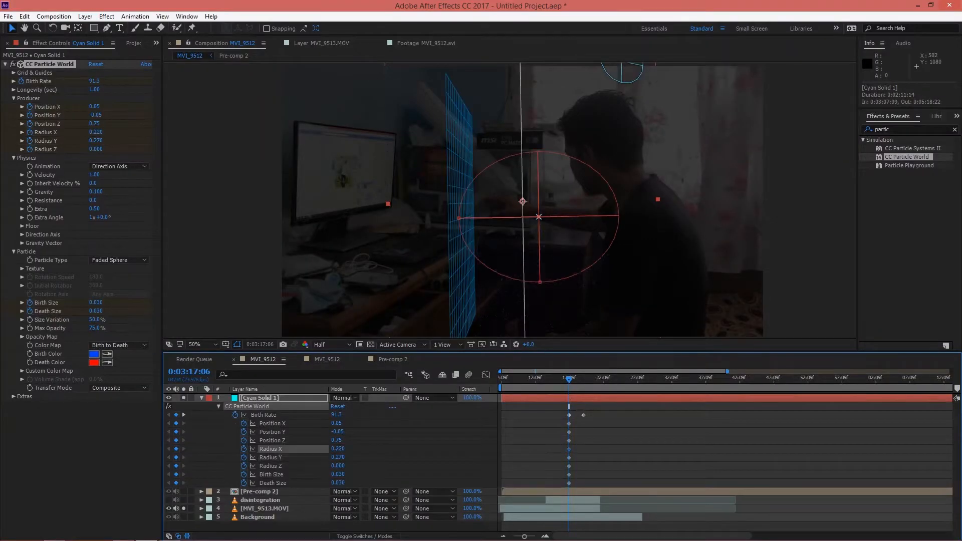
pyautogui.moveTo(338, 482); pyautogui.dragTo(323, 483)
pyautogui.click(272, 440)
# Change Radius Y about one second past the first keyframes and stretch the solid wider
pyautogui.moveTo(569, 379); pyautogui.dragTo(578, 379)
pyautogui.moveTo(338, 457); pyautogui.dragTo(354, 457)
pyautogui.moveTo(658, 200); pyautogui.dragTo(785, 198)
pyautogui.moveTo(577, 379); pyautogui.dragTo(569, 379)
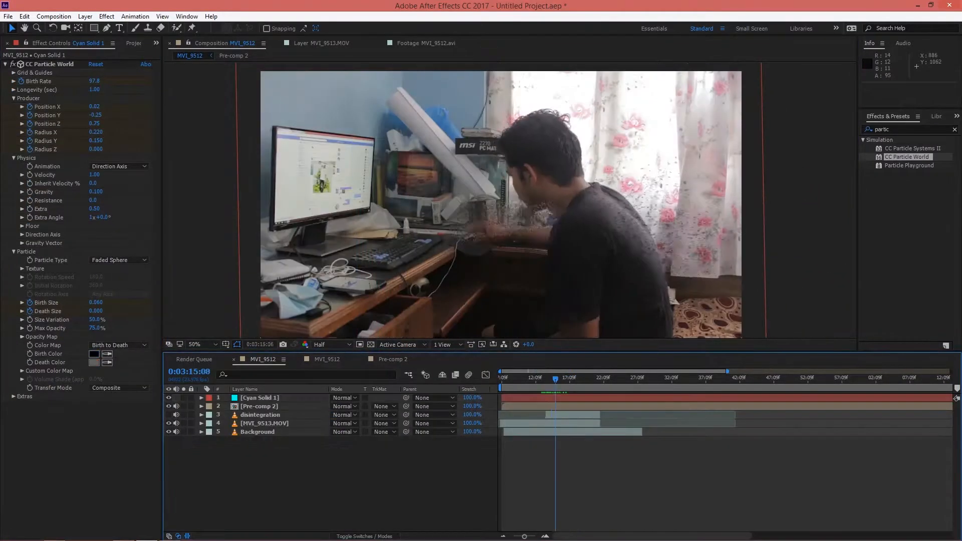
# Reveal the keyframed properties of Cyan Solid 1, expand Grid & Guides, and set the particle Gravity to 0.001
pyautogui.press('u')
pyautogui.moveTo(556, 380); pyautogui.dragTo(567, 380)
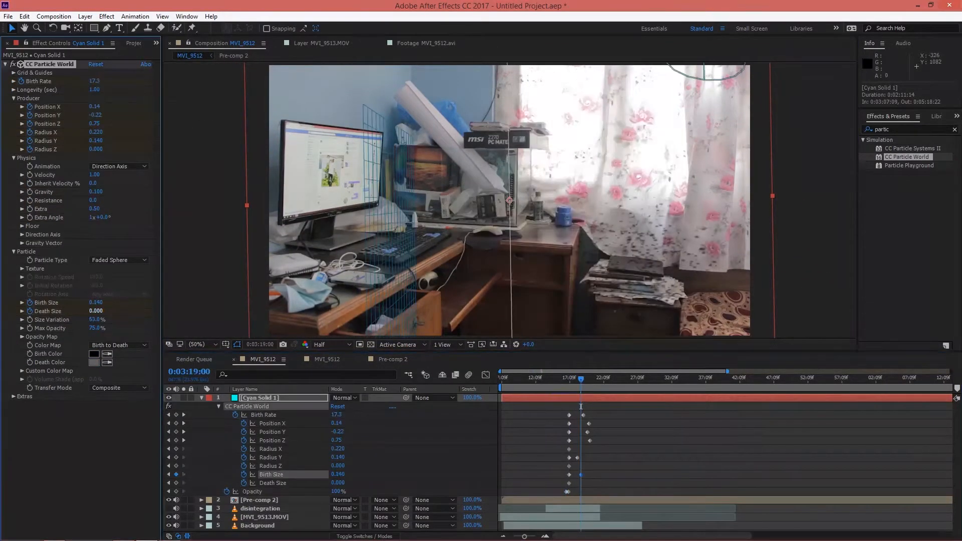
pyautogui.click(14, 73)
pyautogui.press('u')
pyautogui.click(96, 285)
pyautogui.write('0.')
pyautogui.write('001')
pyautogui.press('Return')
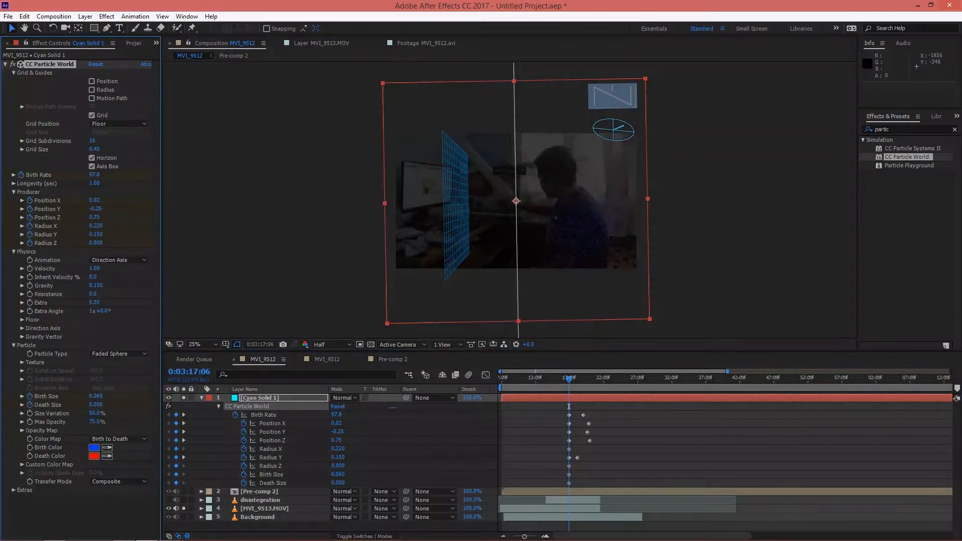
# Change the particles' death color to gray and scrub through the disintegration around 0:03:17
pyautogui.scroll(2, 502, 201)
pyautogui.click(93, 363)
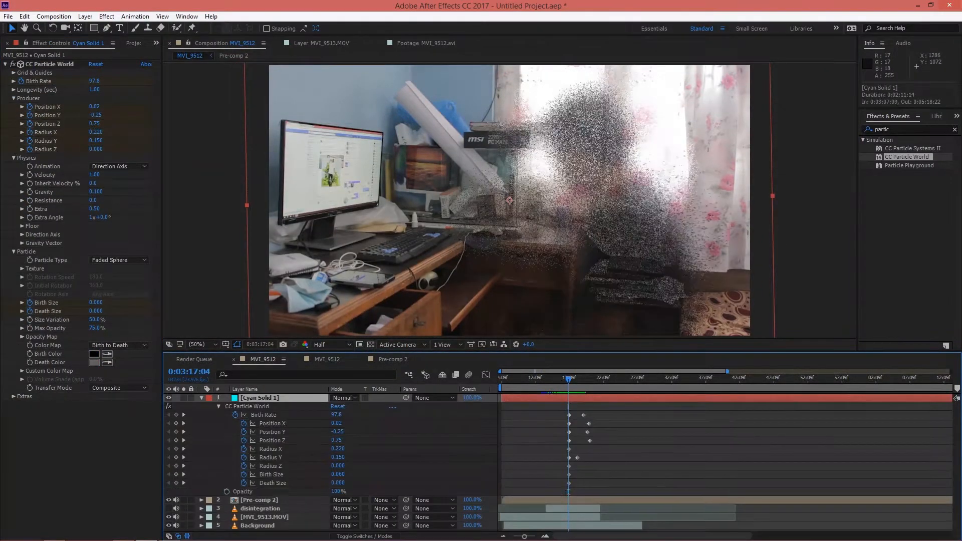
pyautogui.moveTo(564, 378); pyautogui.dragTo(581, 406)
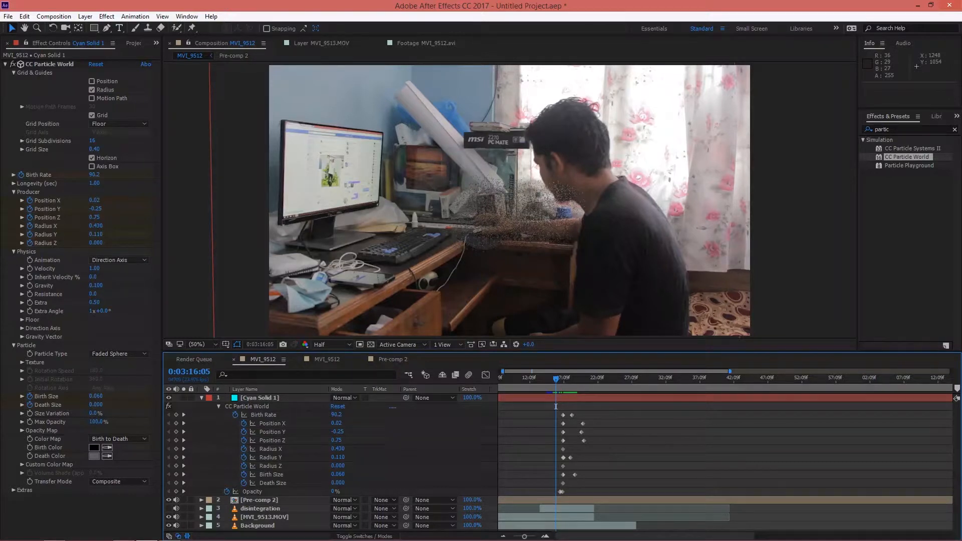
# Collapse the layer properties and play back the disintegration starting at about 0:03:13:22
pyautogui.press('u')
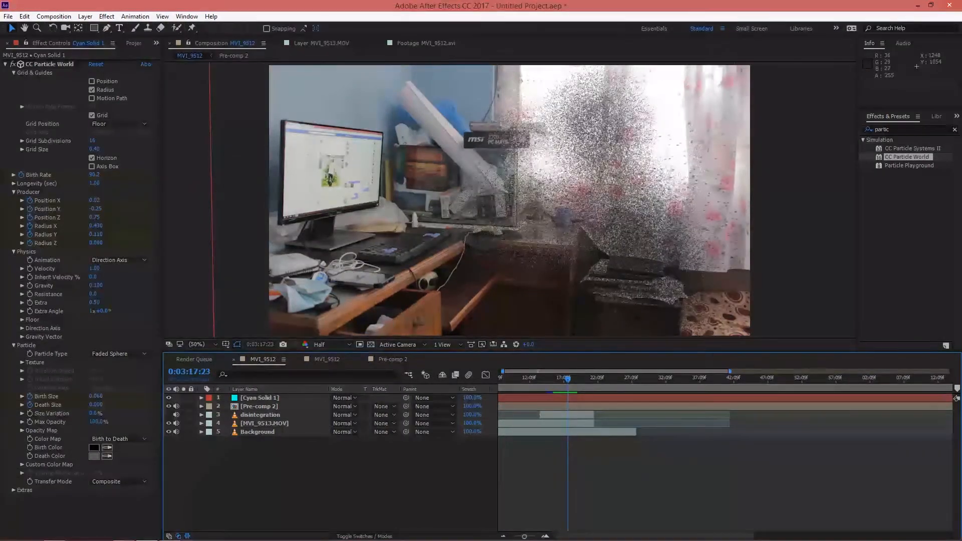
pyautogui.press('space')
pyautogui.scroll(-2, 510, 200)
pyautogui.scroll(2, 510, 201)
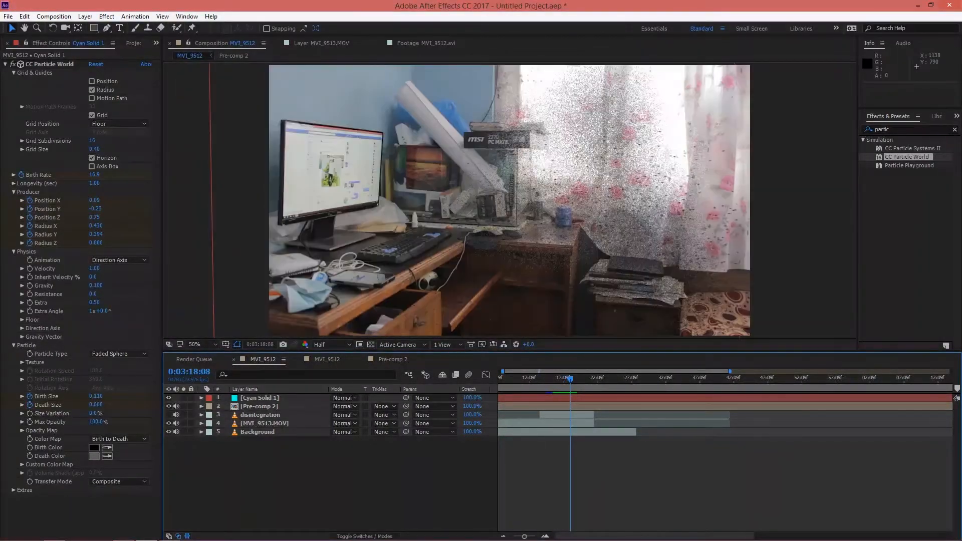
pyautogui.click(550, 379)
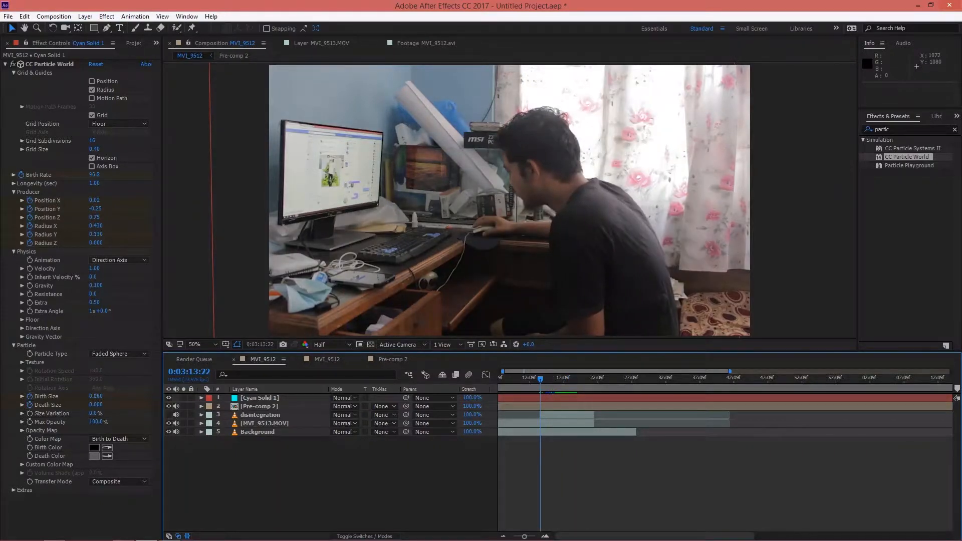
pyautogui.click(538, 379)
pyautogui.press('space')
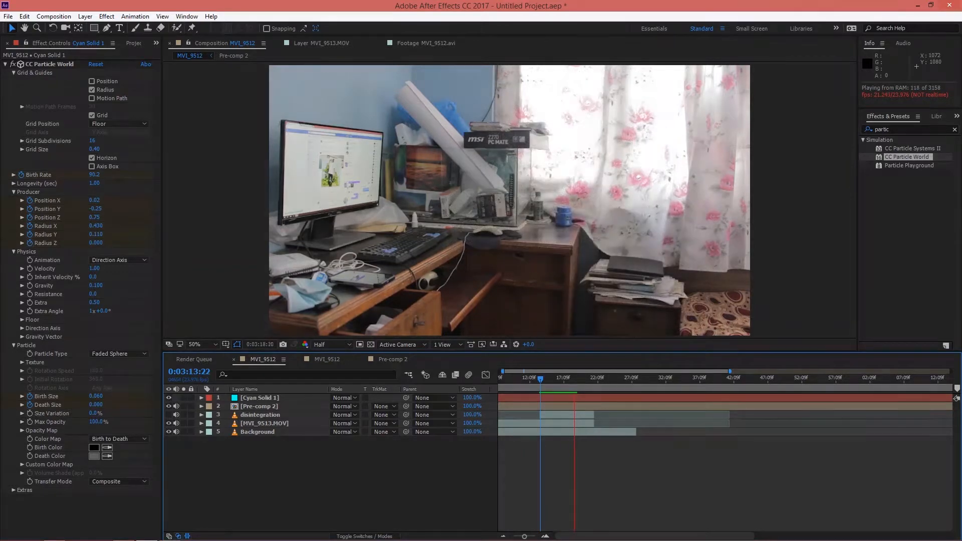
pyautogui.press('space')
pyautogui.hscroll(-2, 725, 426)
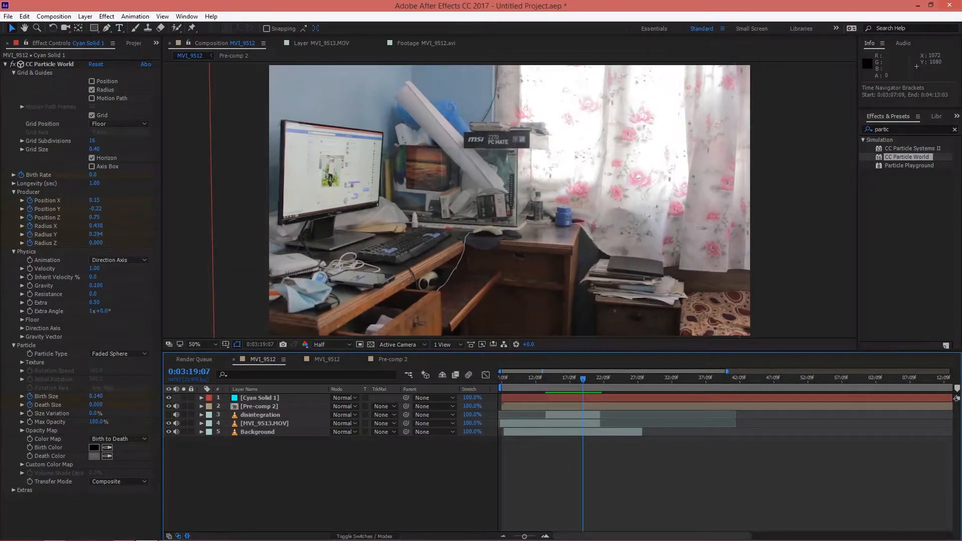
# Try a particle Gravity of 0.2 at 0:03:18:03 and play back the disintegration
pyautogui.moveTo(583, 380); pyautogui.dragTo(574, 379)
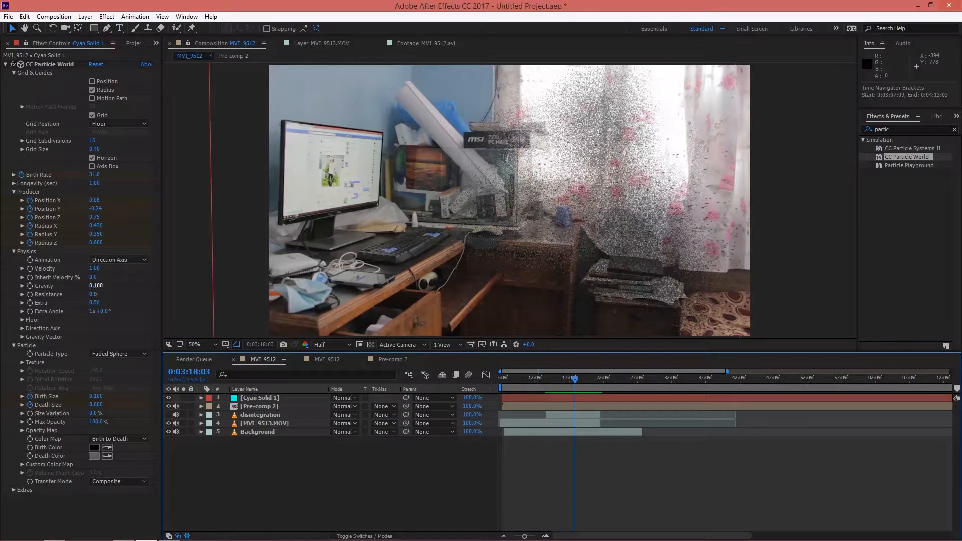
pyautogui.click(96, 285)
pyautogui.write('0.')
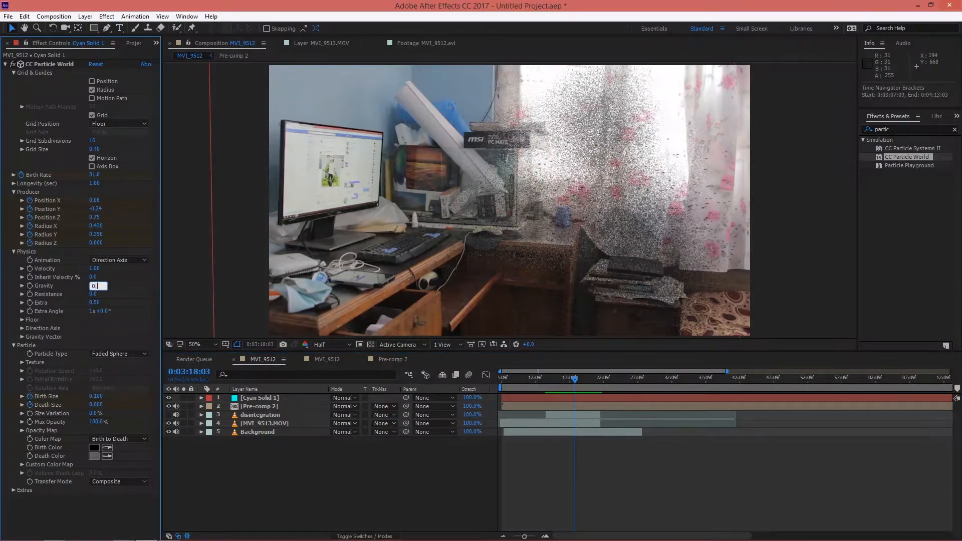
pyautogui.write('2')
pyautogui.press('Return')
pyautogui.click(553, 378)
pyautogui.press('space')
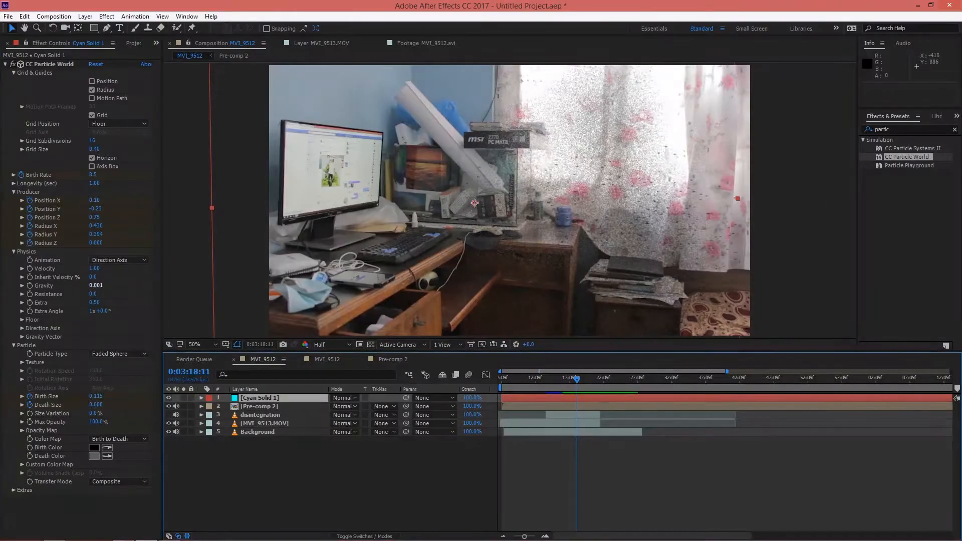
# Reveal the Cyan Solid 1 keyframes, go to 0:03:19:08, and set the particles' Longevity to 3 seconds
pyautogui.press('u')
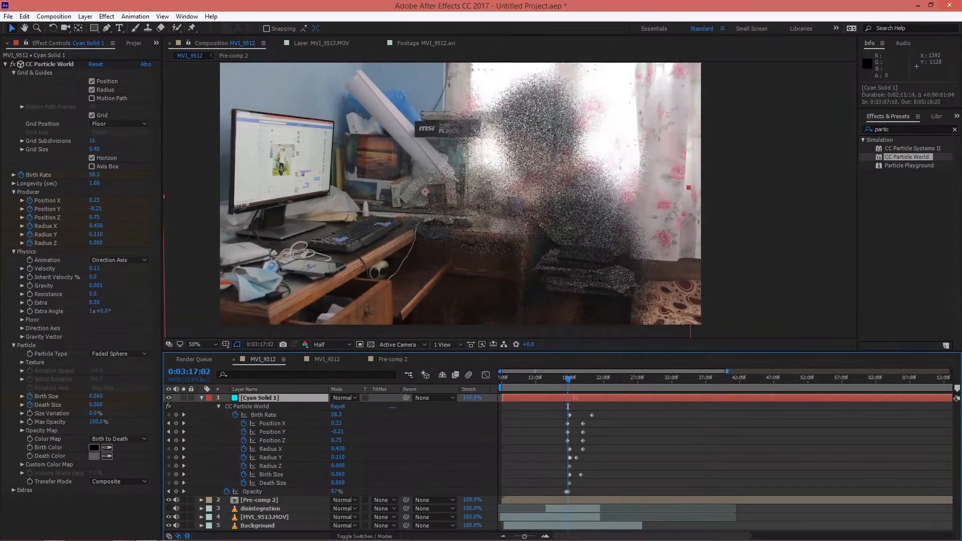
pyautogui.moveTo(550, 406); pyautogui.dragTo(583, 407)
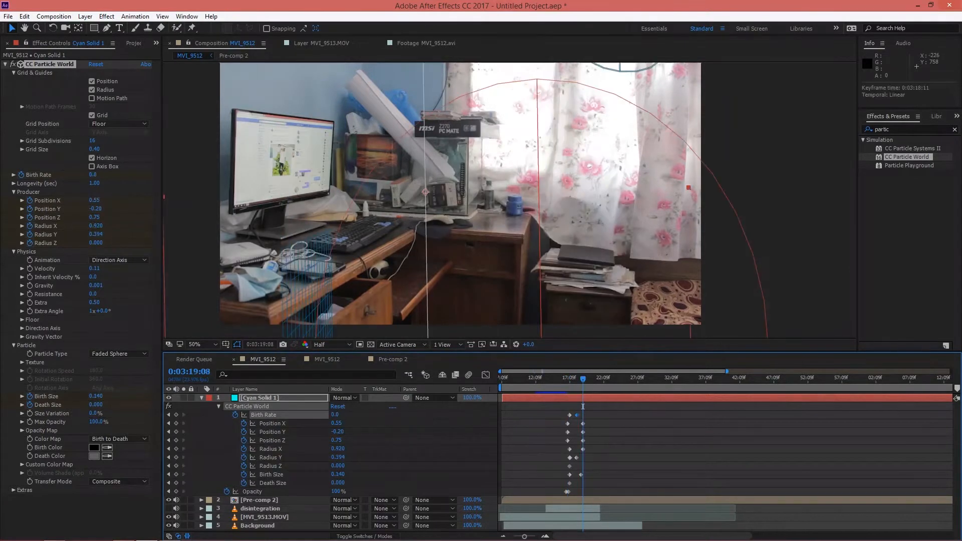
pyautogui.click(94, 175)
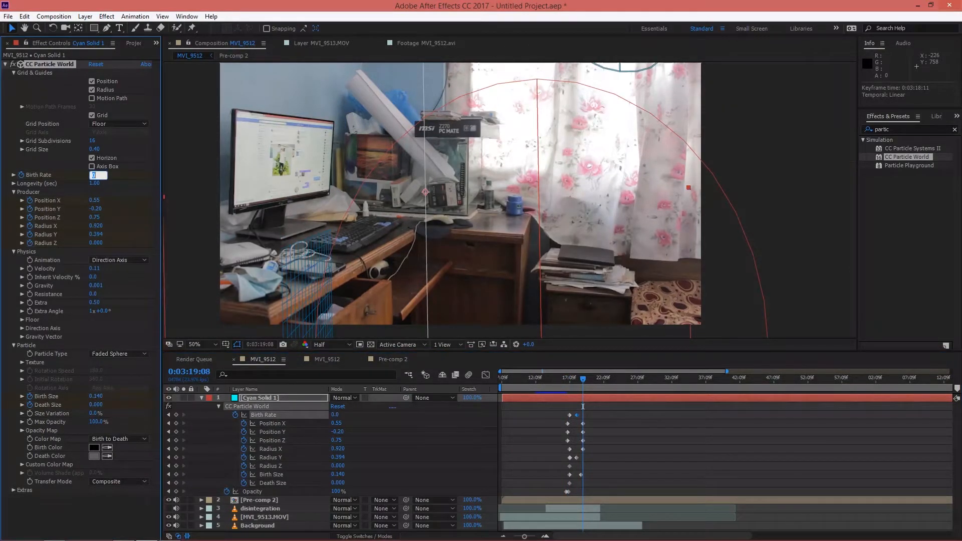
pyautogui.press('Tab')
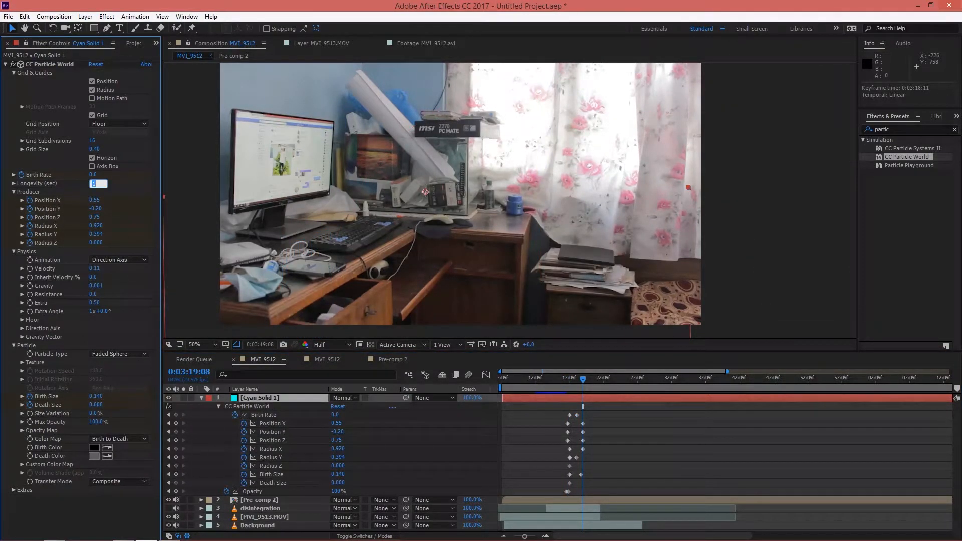
pyautogui.write('3')
pyautogui.press('Return')
# Play back the particle dust animation from 0:03:14:23 to about 0:03:20
pyautogui.moveTo(570, 380); pyautogui.dragTo(553, 380)
pyautogui.press('space')
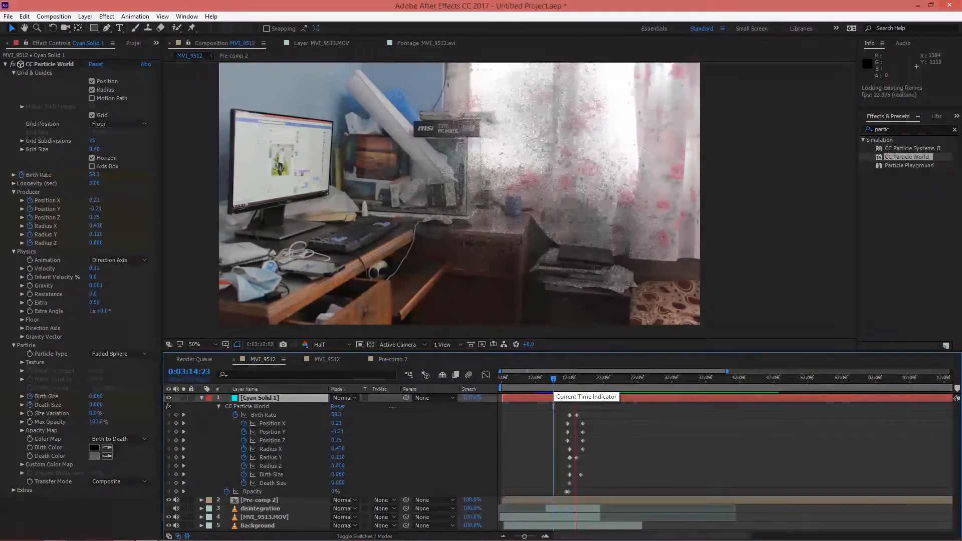
pyautogui.press('space')
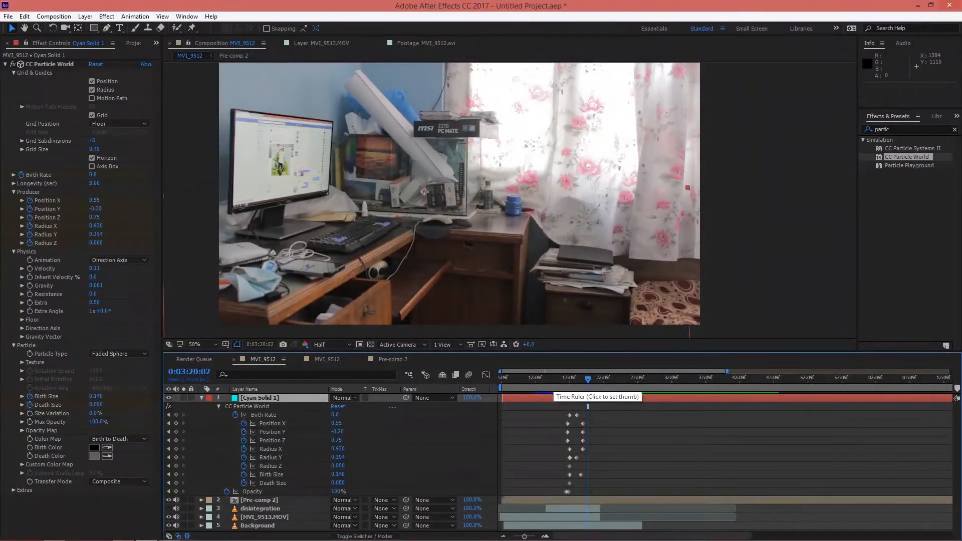